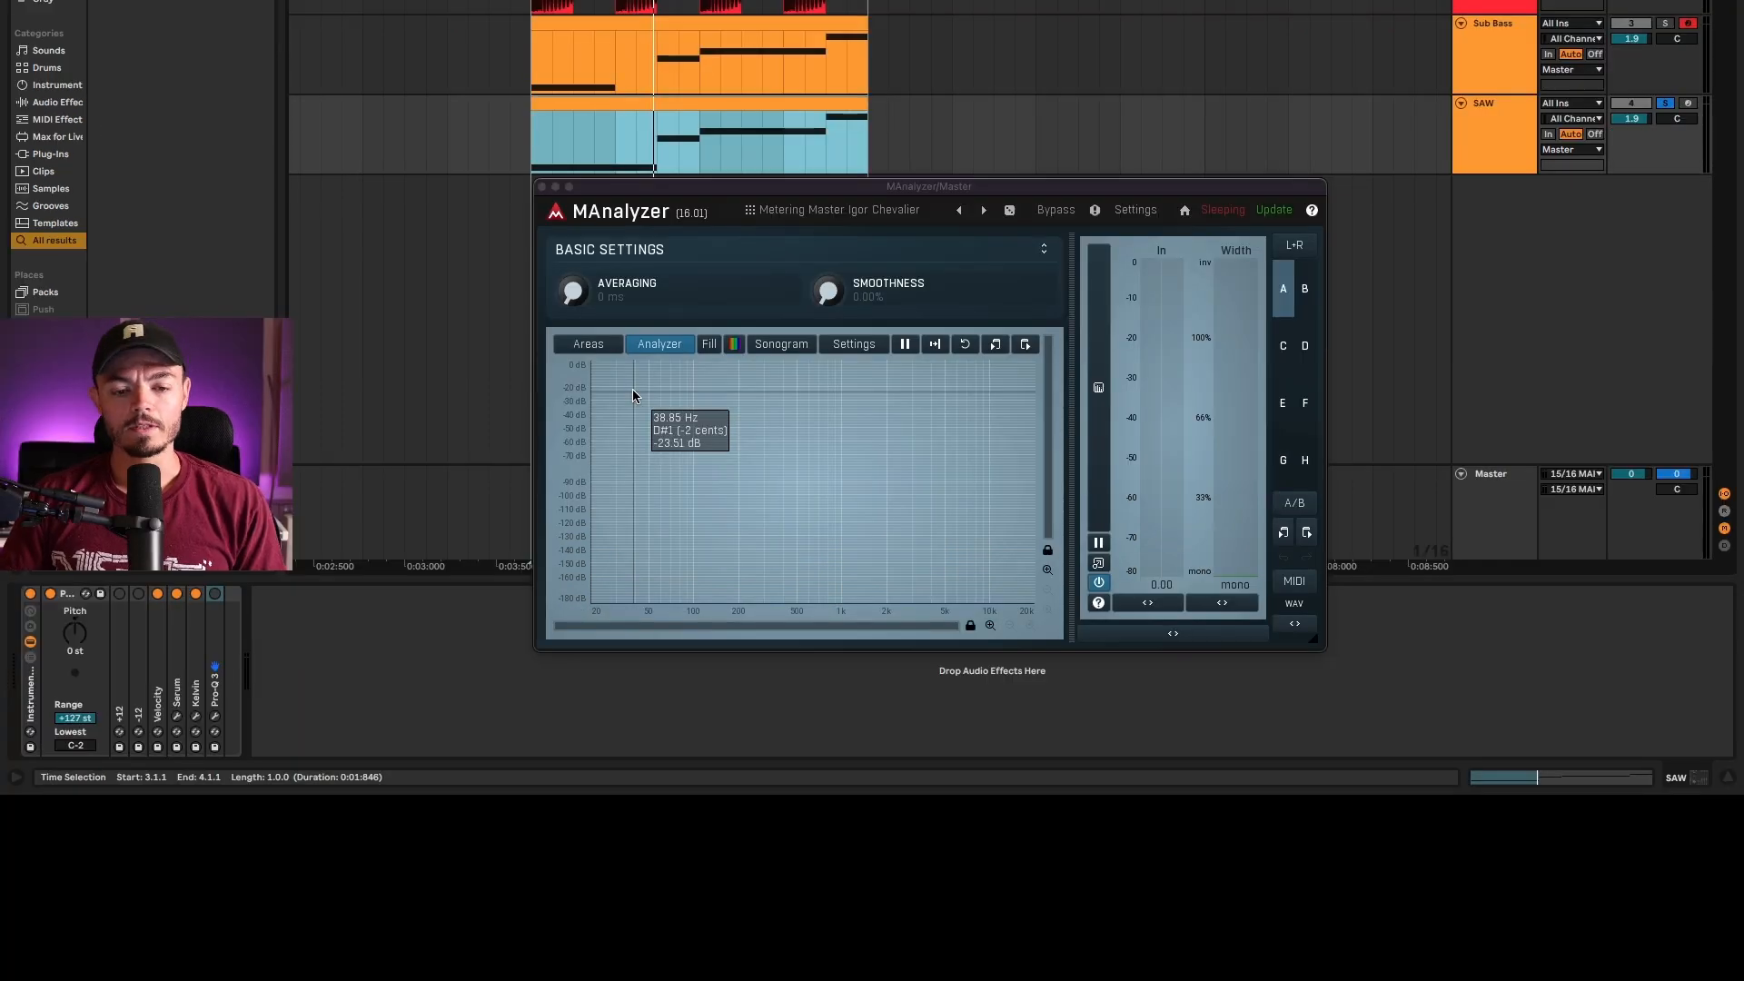
Step: Play the soloed SAW loop and examine its spectrum in MAnalyzer and through the track's Pro-Q 3 low cut
key("space")
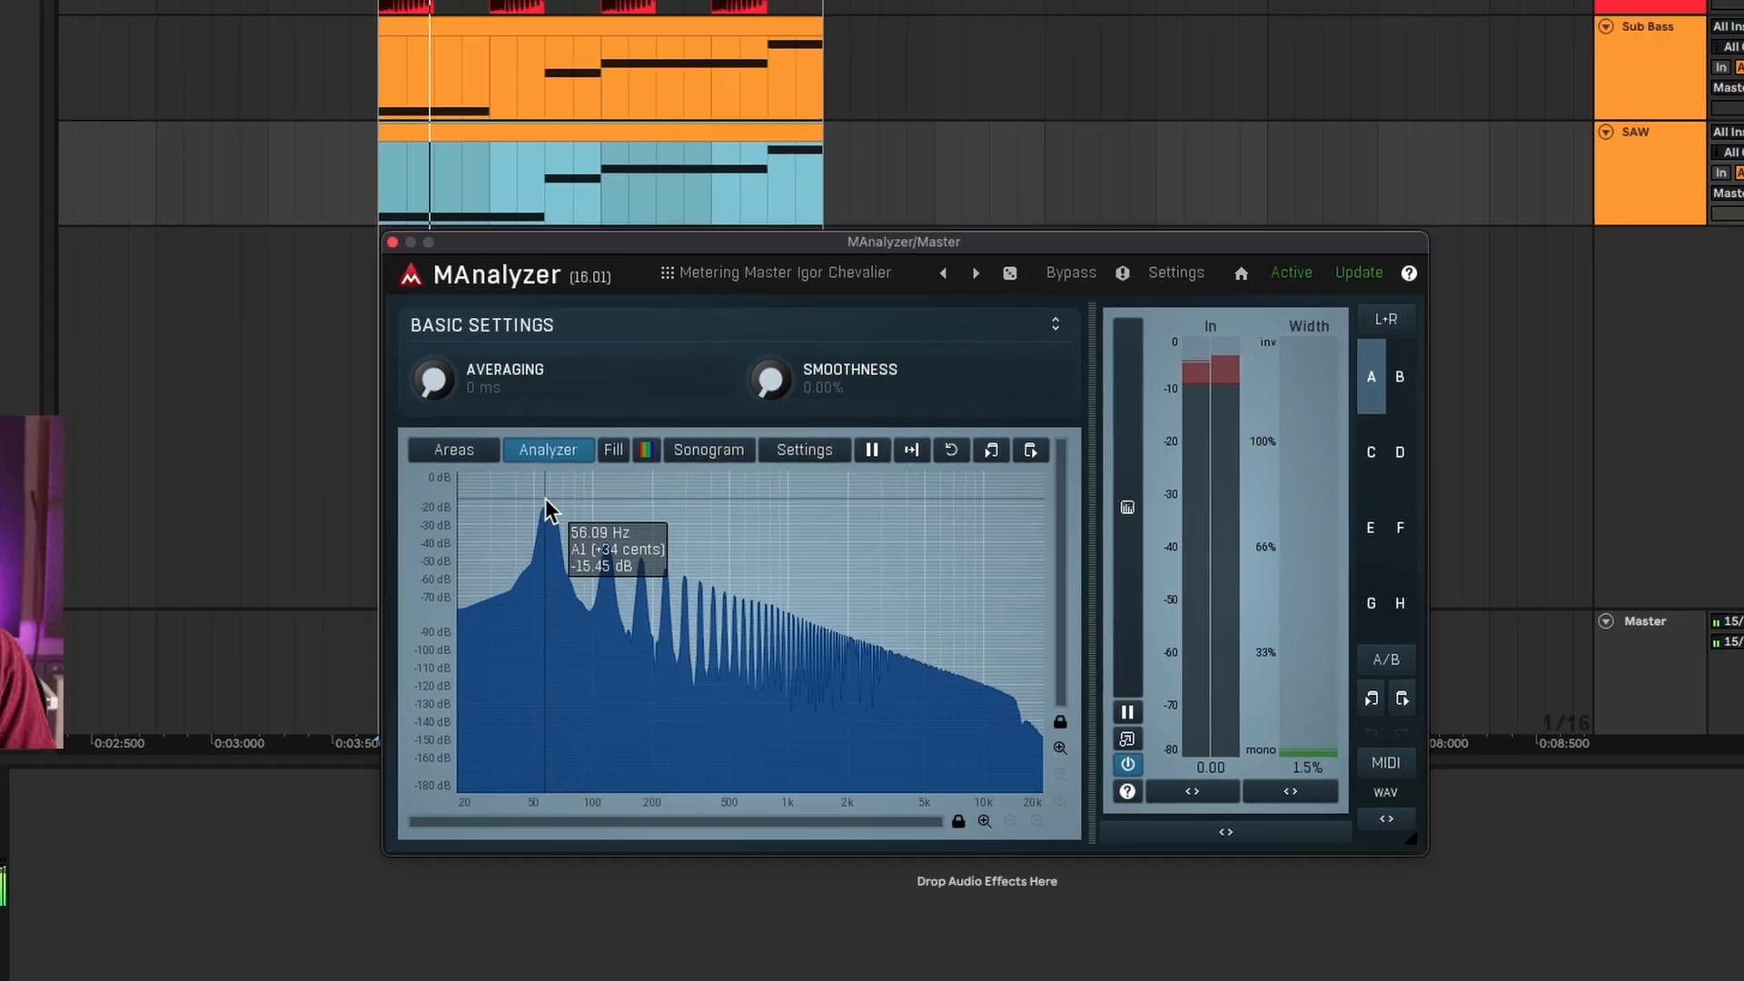
key("space")
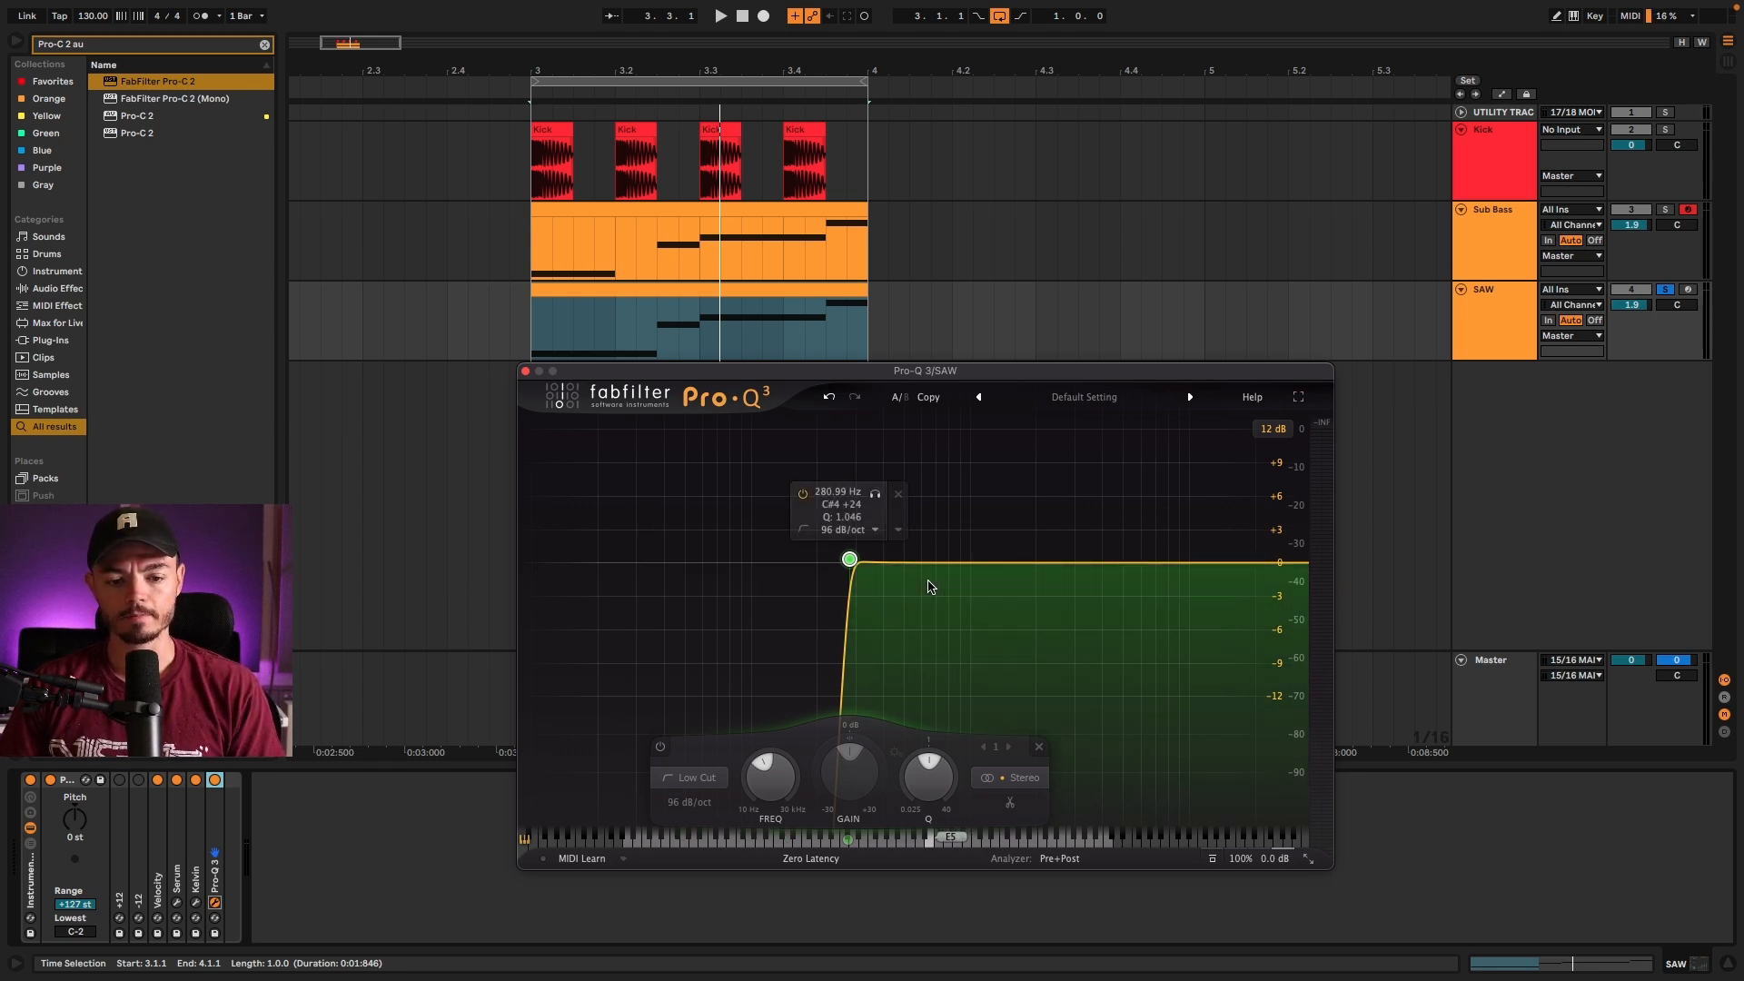
key("space")
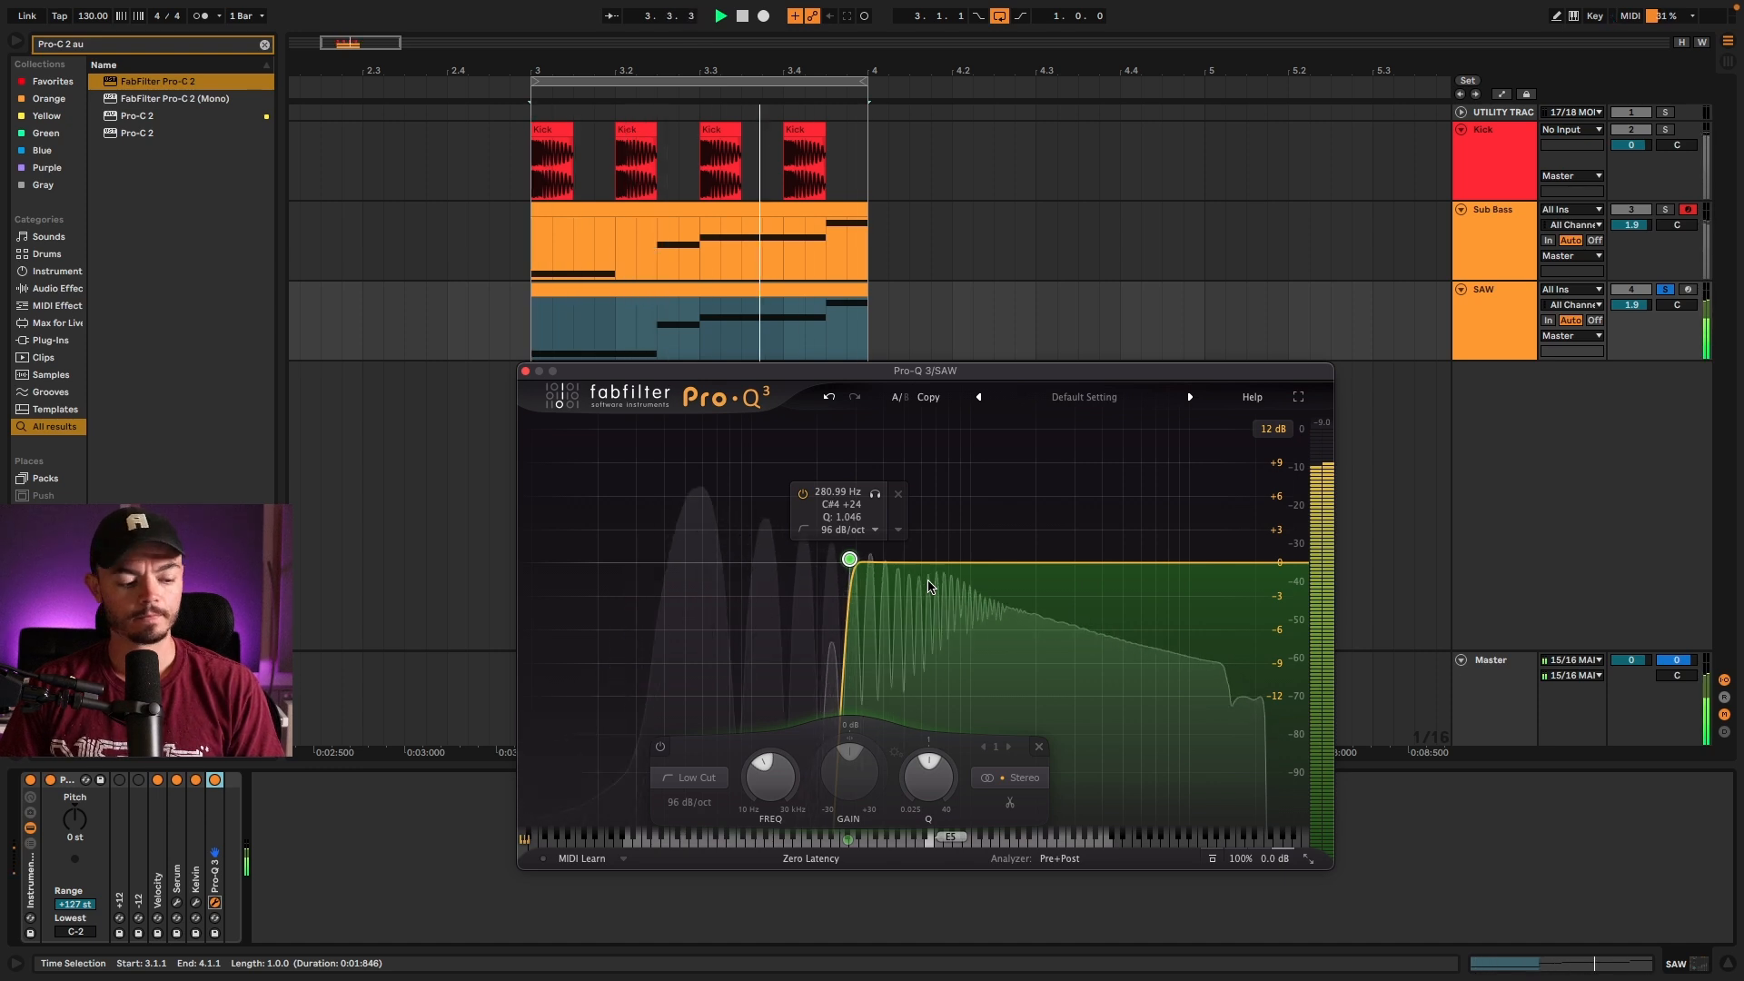
key("space")
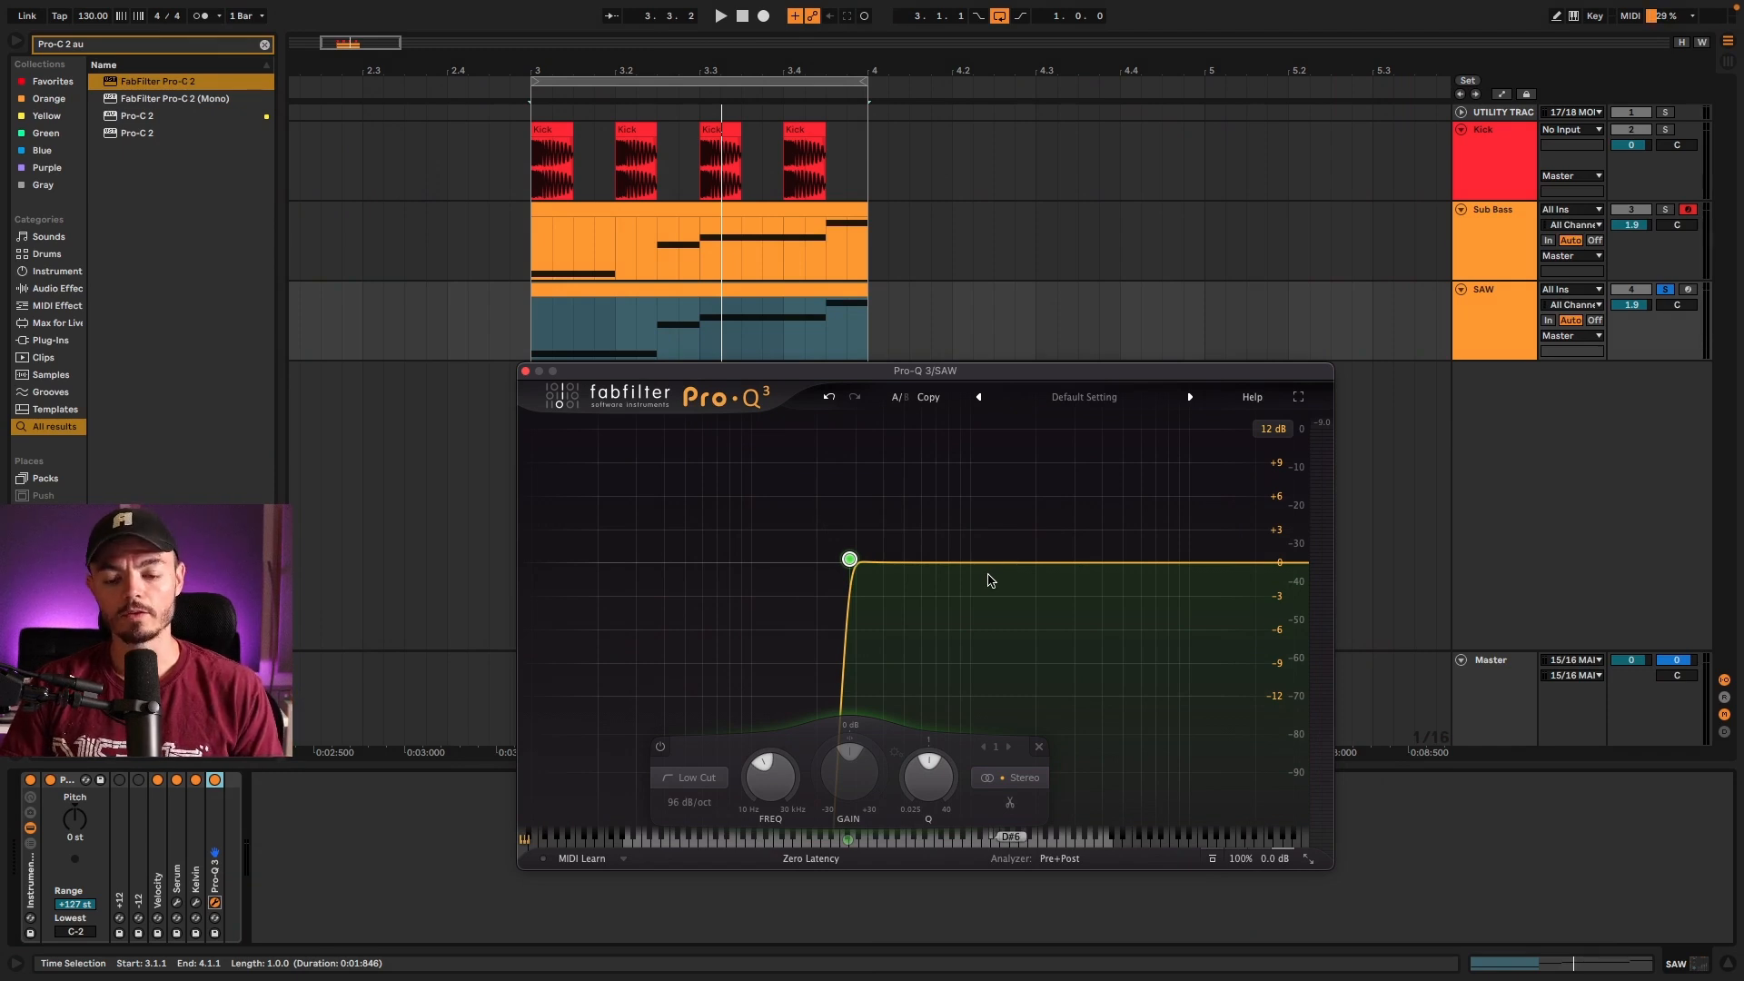
Step: Sweep the SAW track's Pro-Q 3 low cut up to about 2116 Hz during loop playback
key("space")
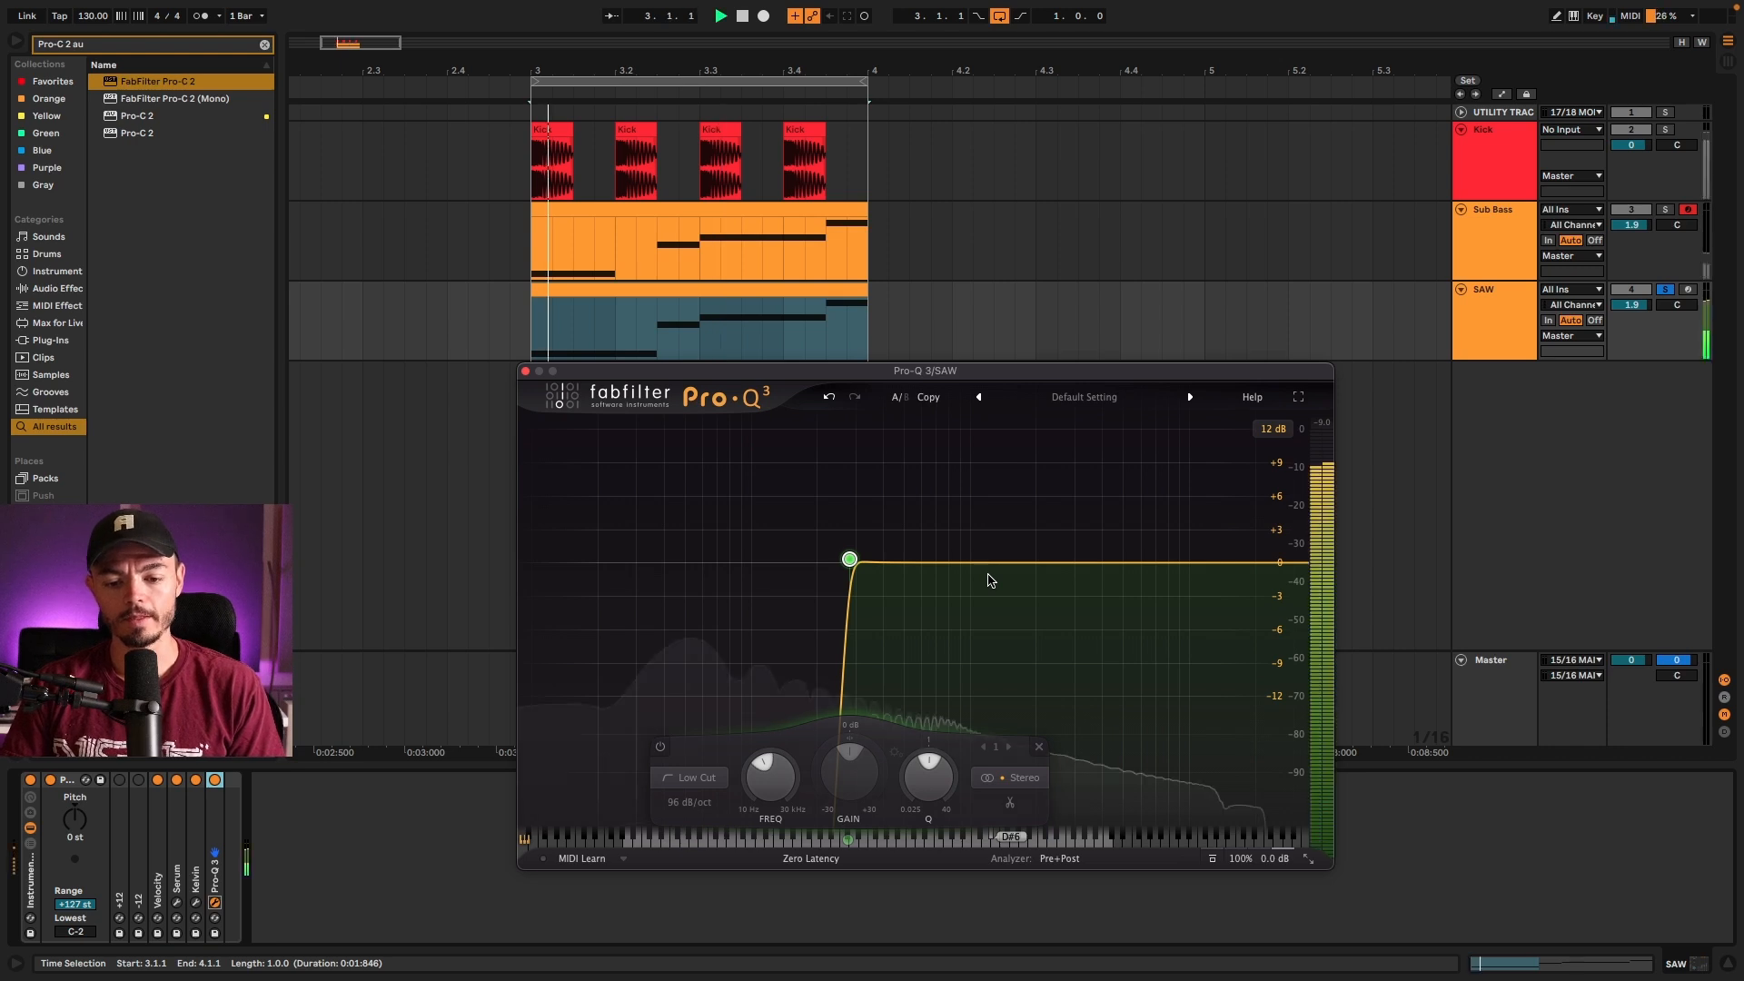
left_click_drag(850, 558, 1045, 569)
key("space")
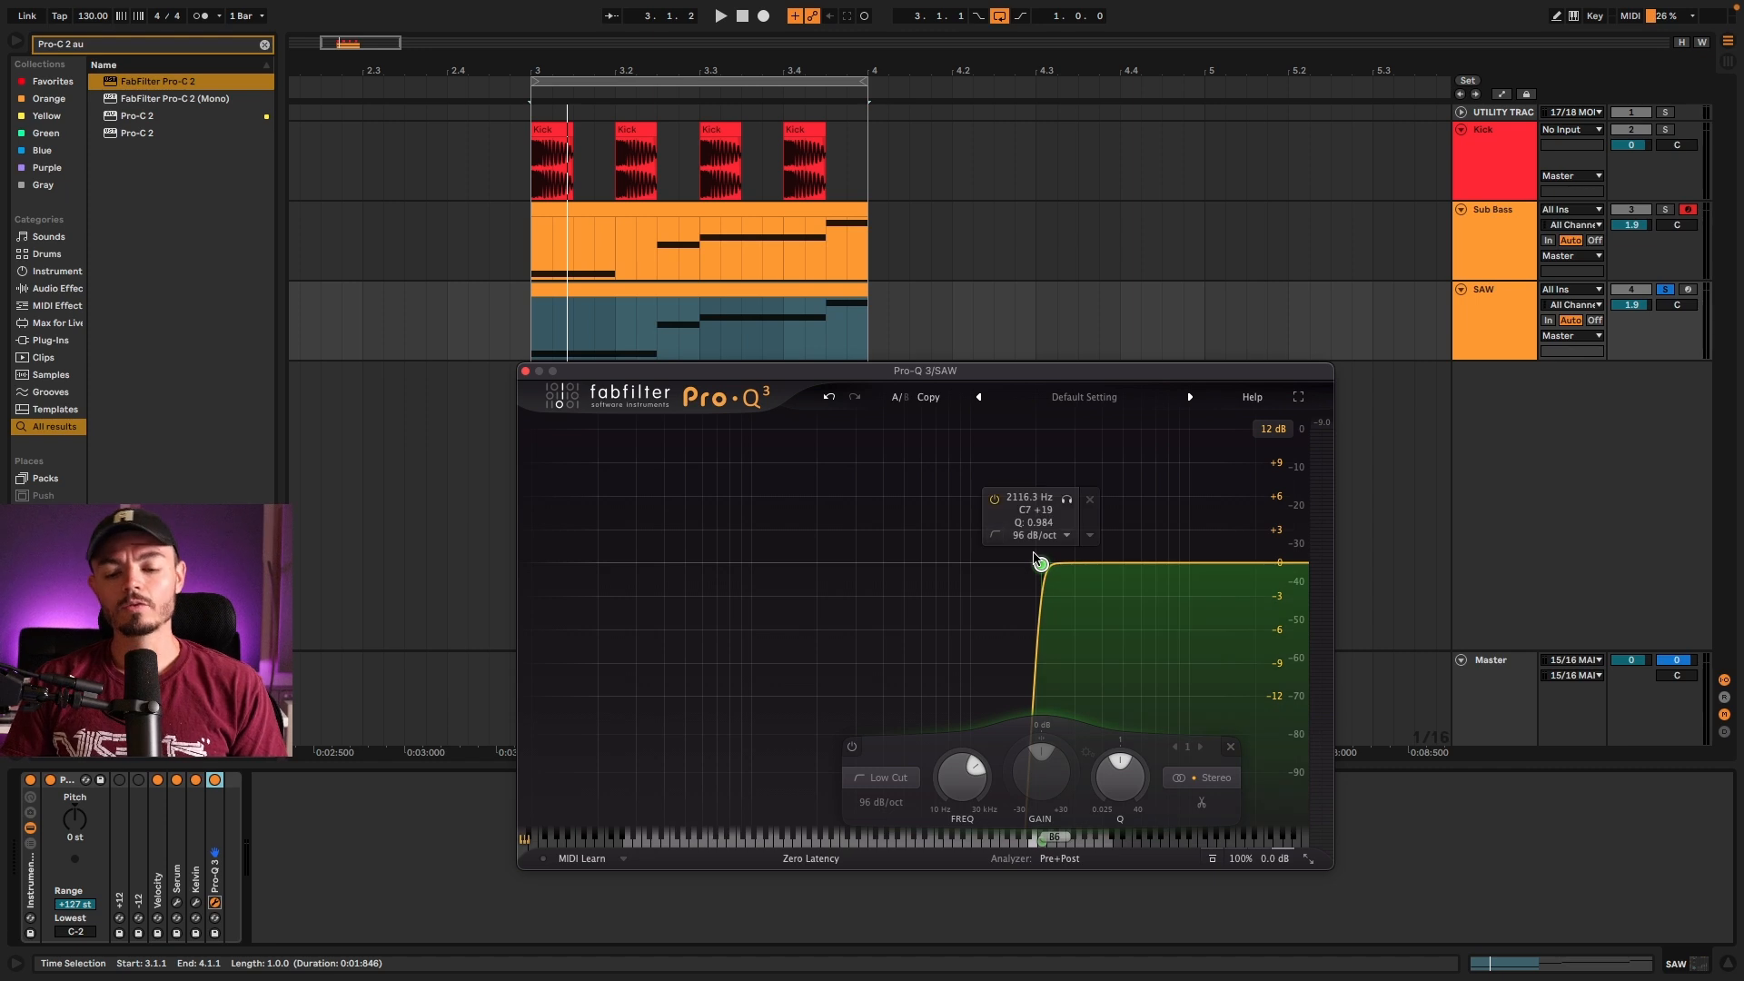
Step: Move the SAW track's low cut to about 258 Hz and give it a gentler slope
left_click_drag(1041, 563, 759, 567)
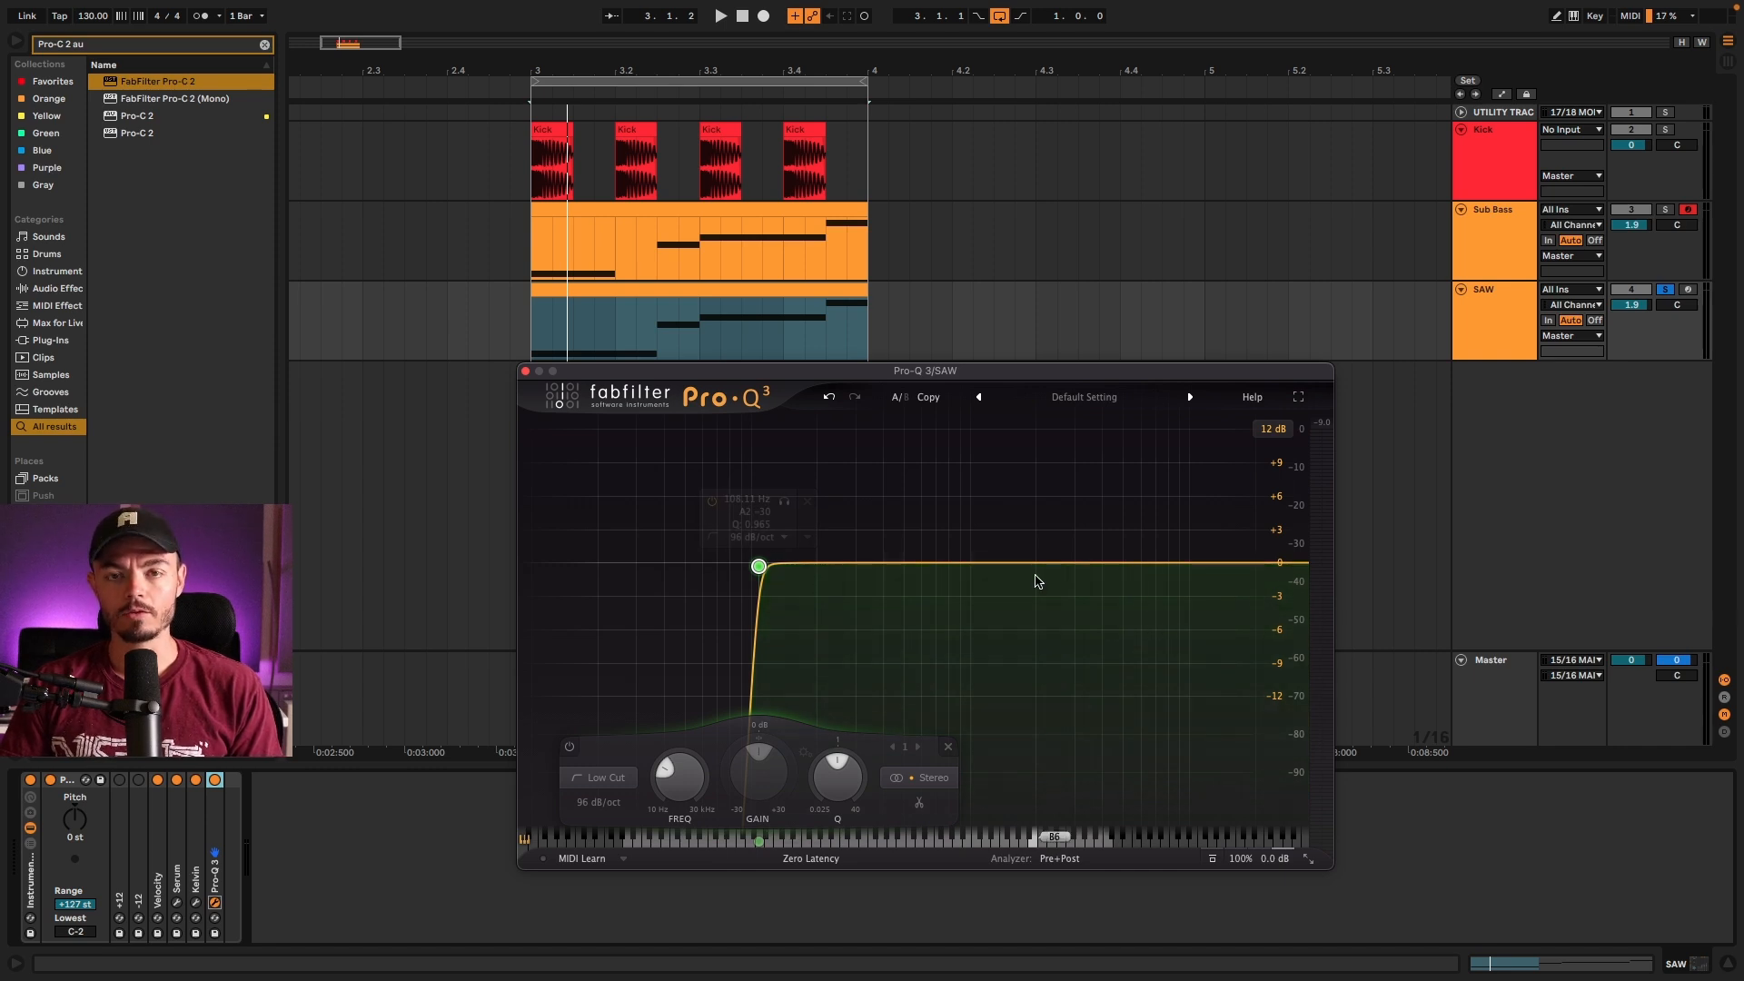
left_click_drag(759, 567, 841, 568)
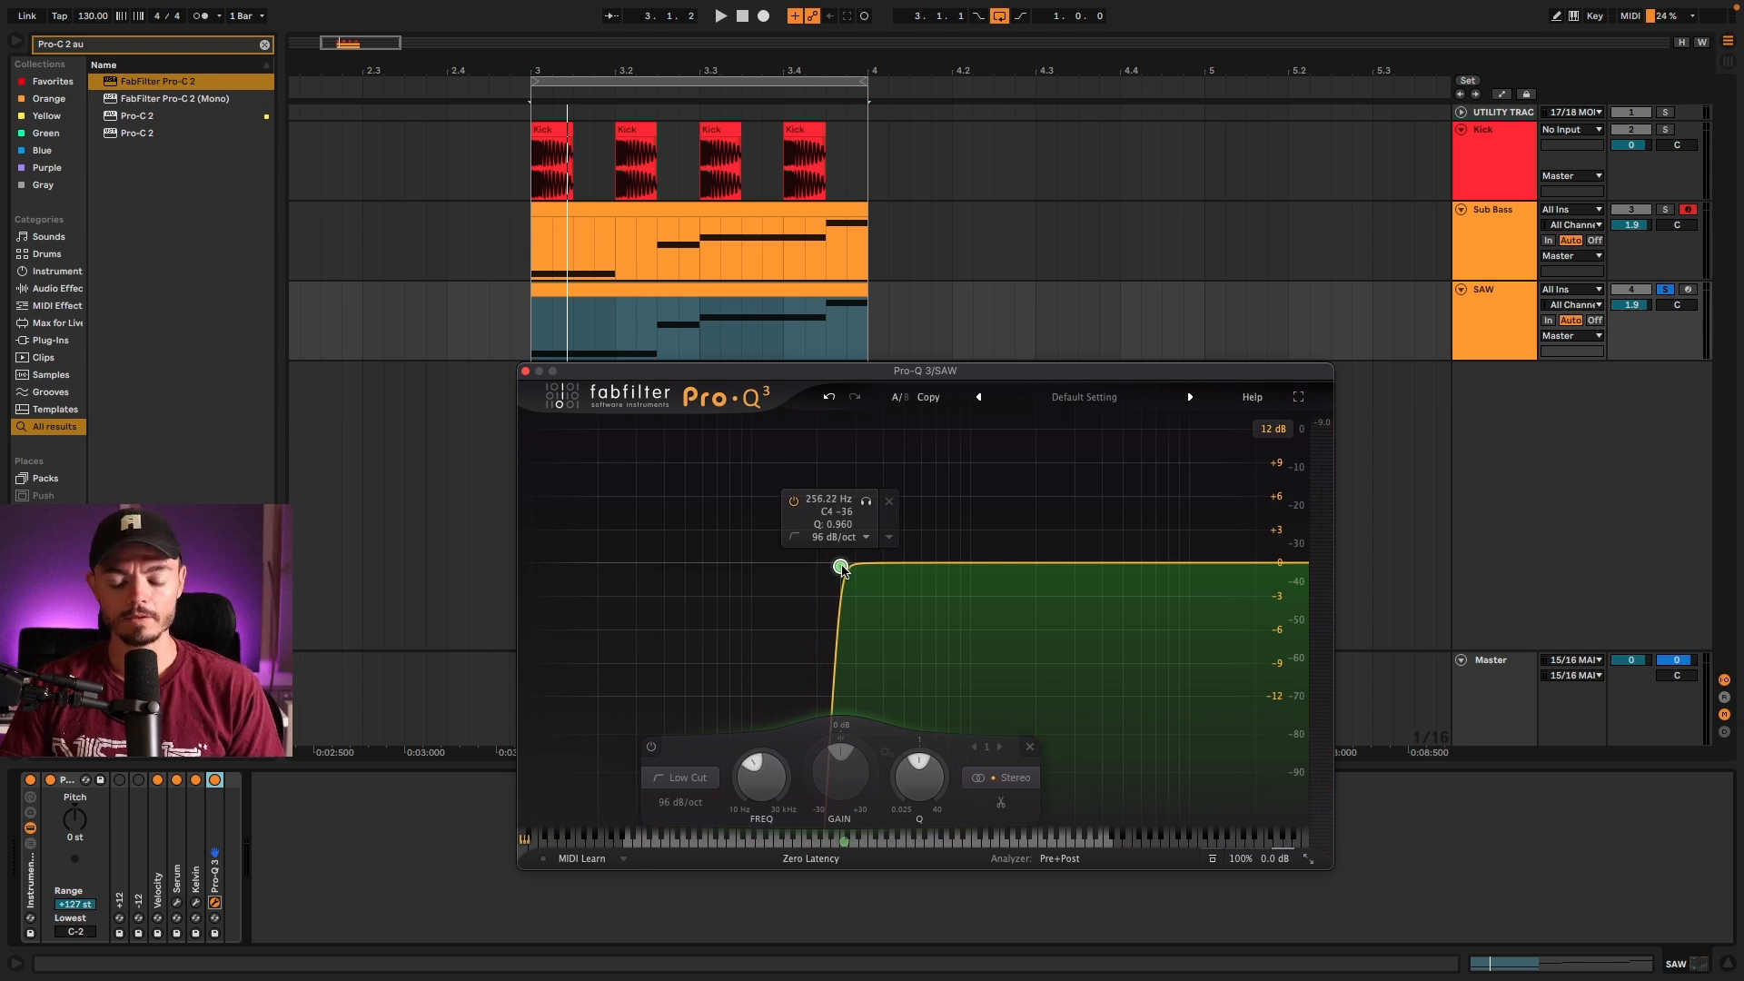
scroll(840, 568, "down", 3)
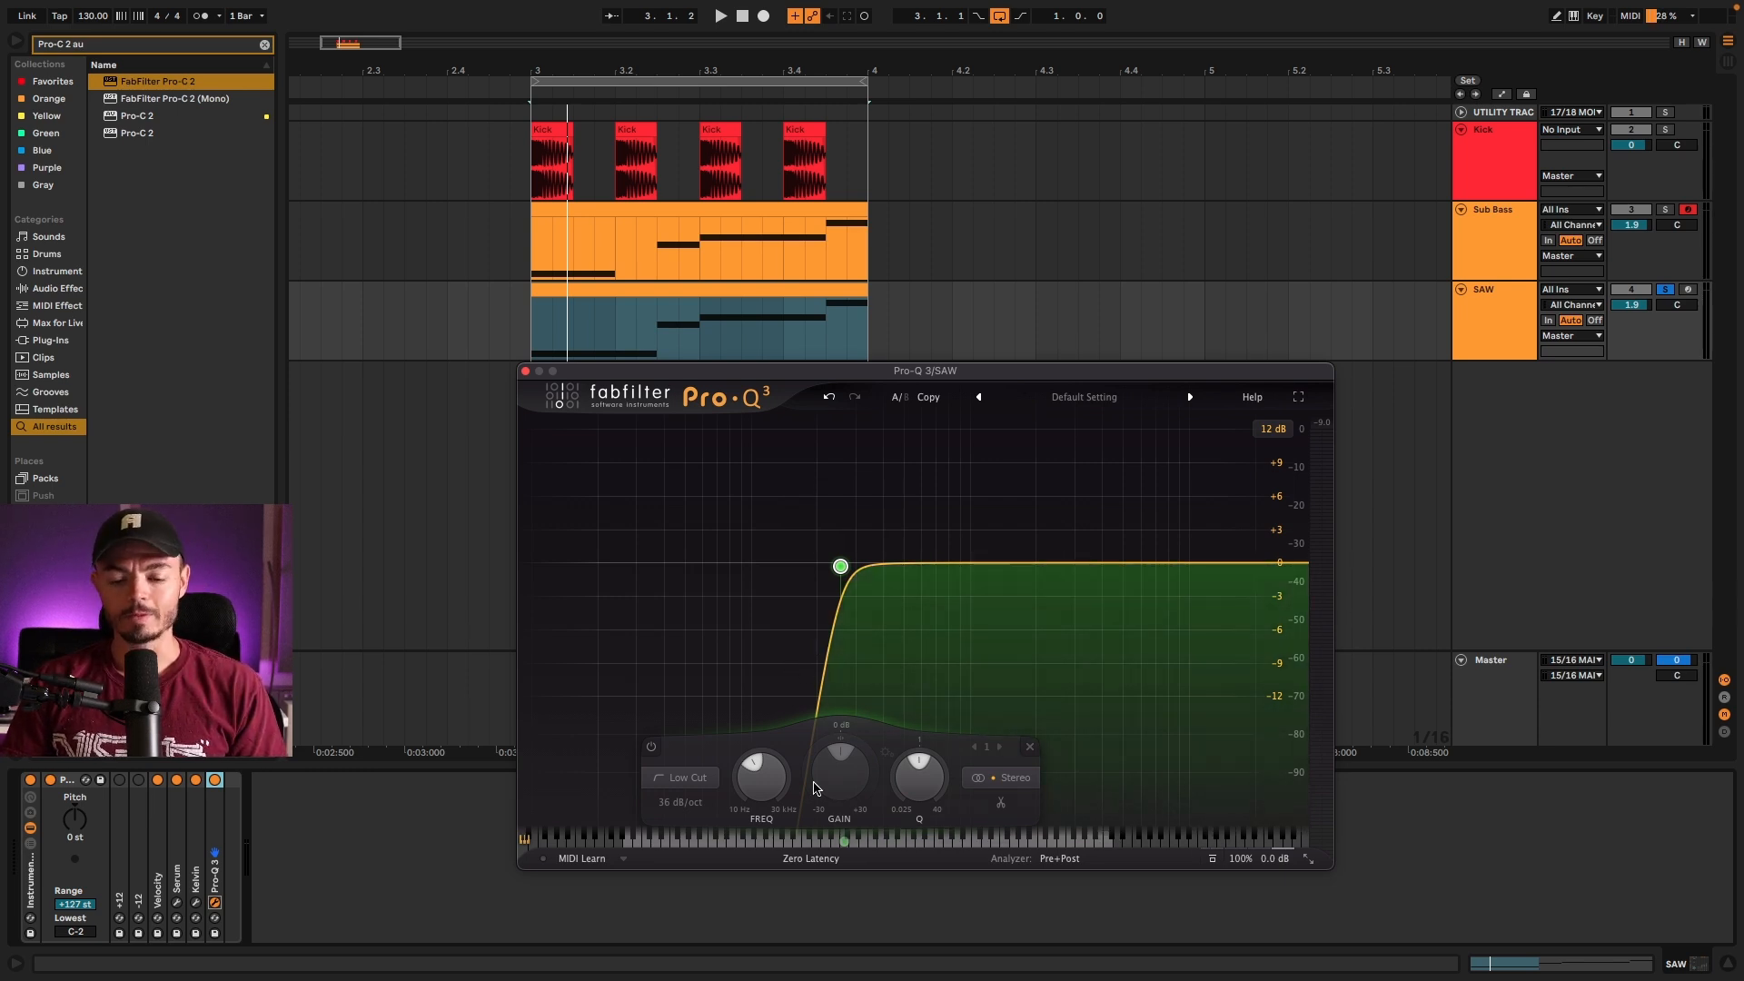
Step: Inspect the oscillator waveform of the Serum instrument on the Sub Bass track, closing the plug-in when finished
left_click(724, 266)
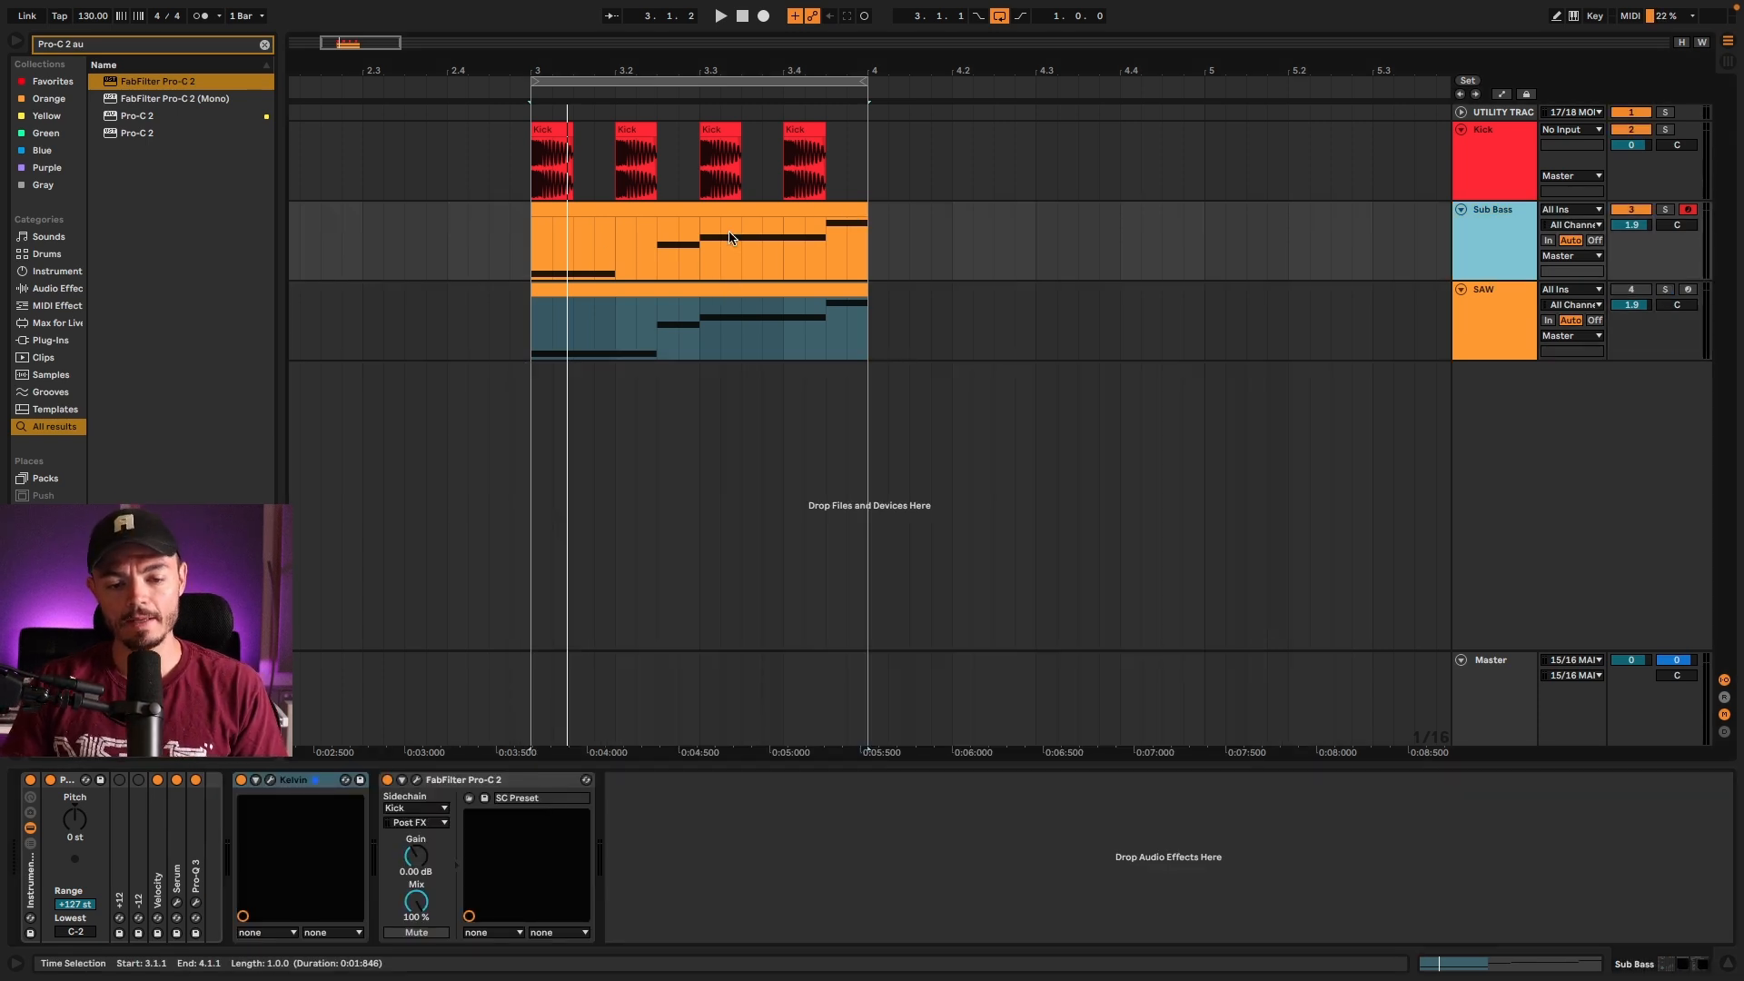
left_click(1501, 227)
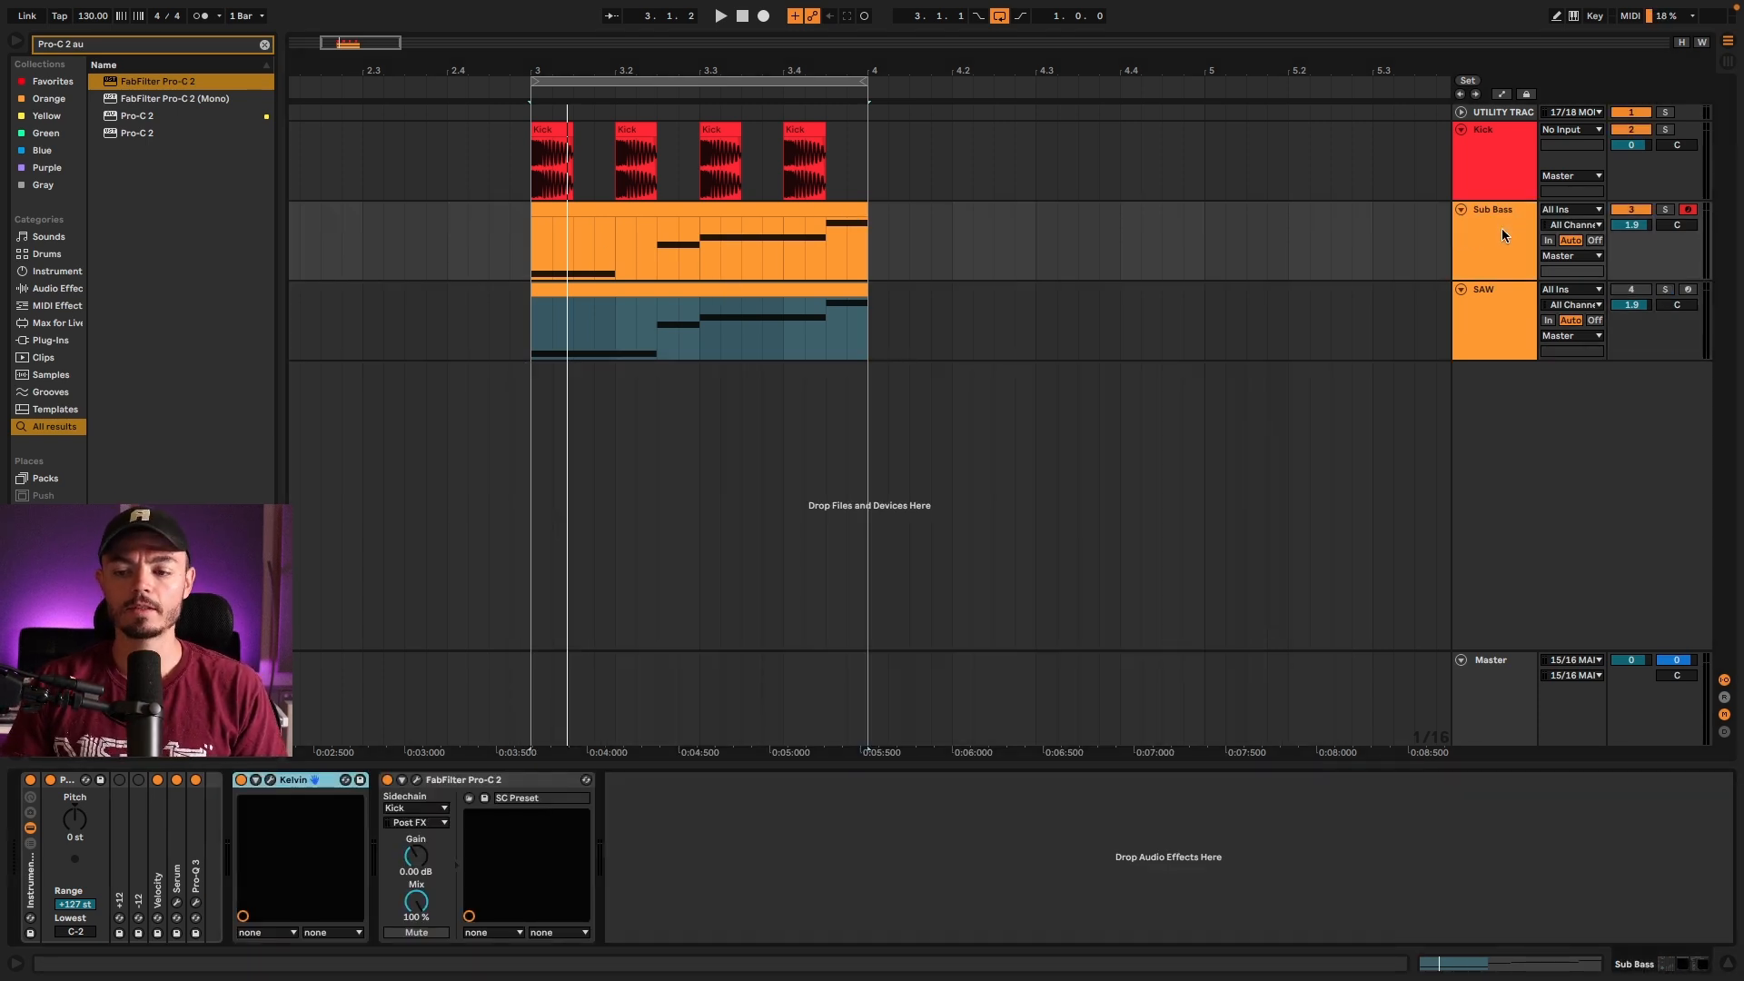
left_click(176, 901)
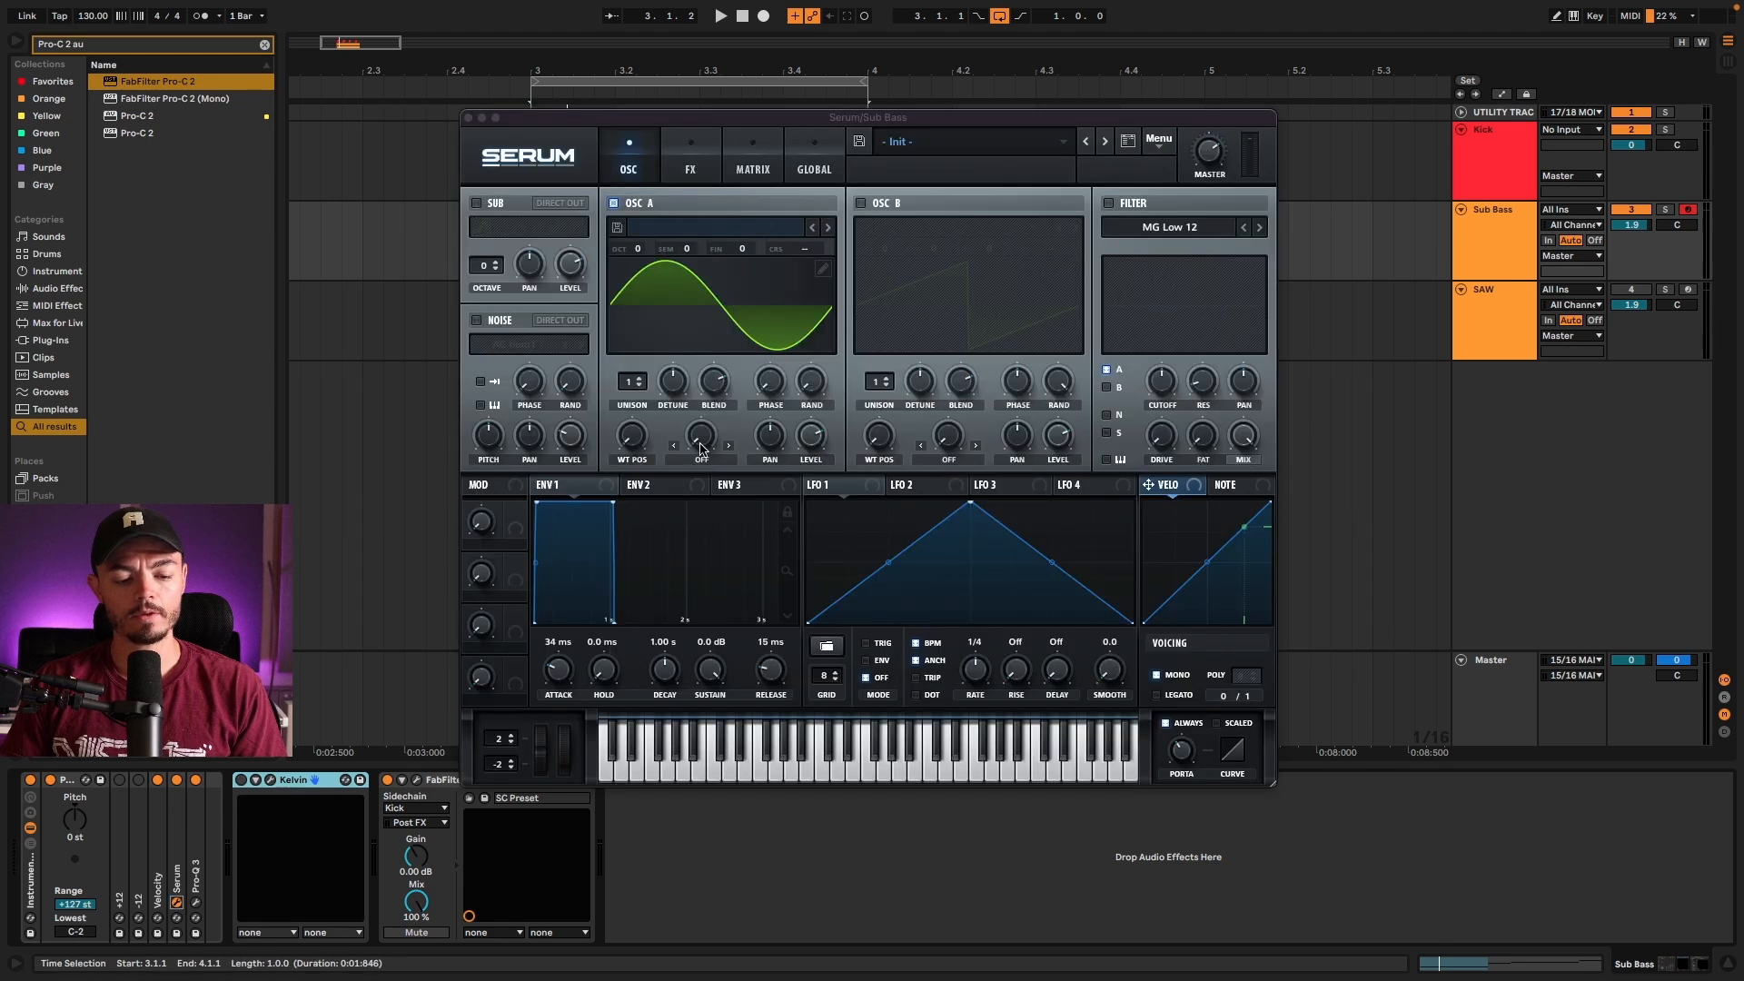
left_click(468, 118)
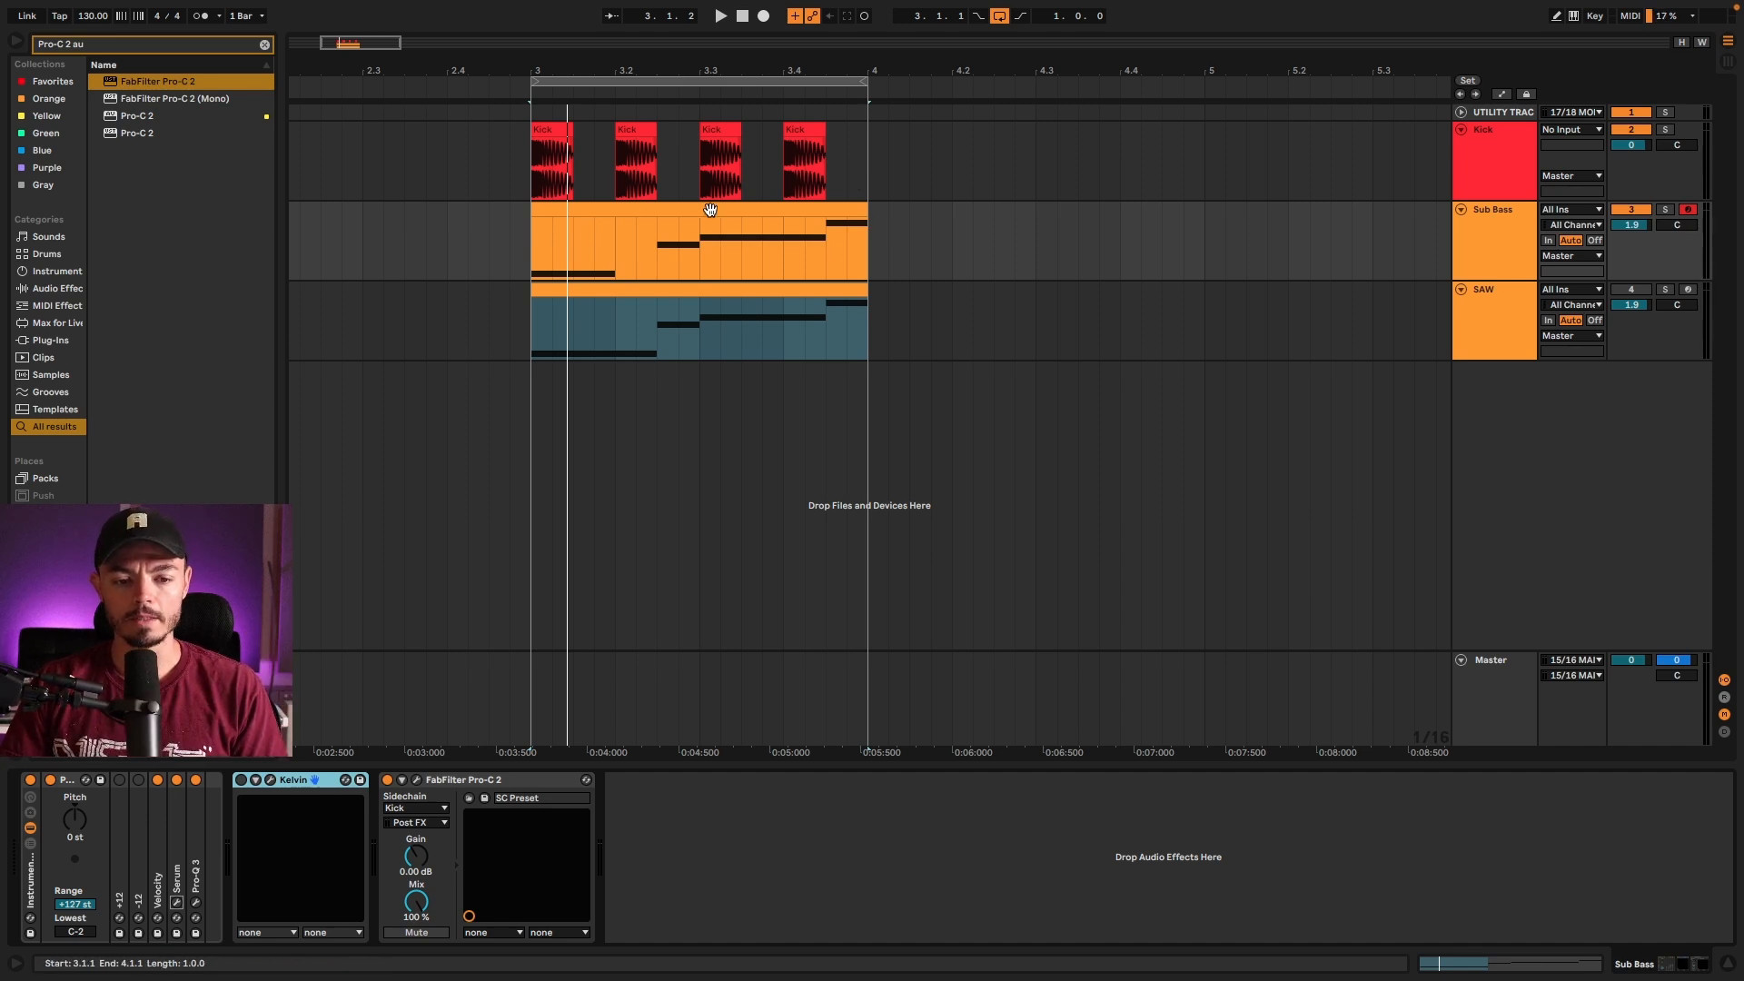
Step: Set the Sub Bass track volume to 2.3 dB during loop playback
key("space")
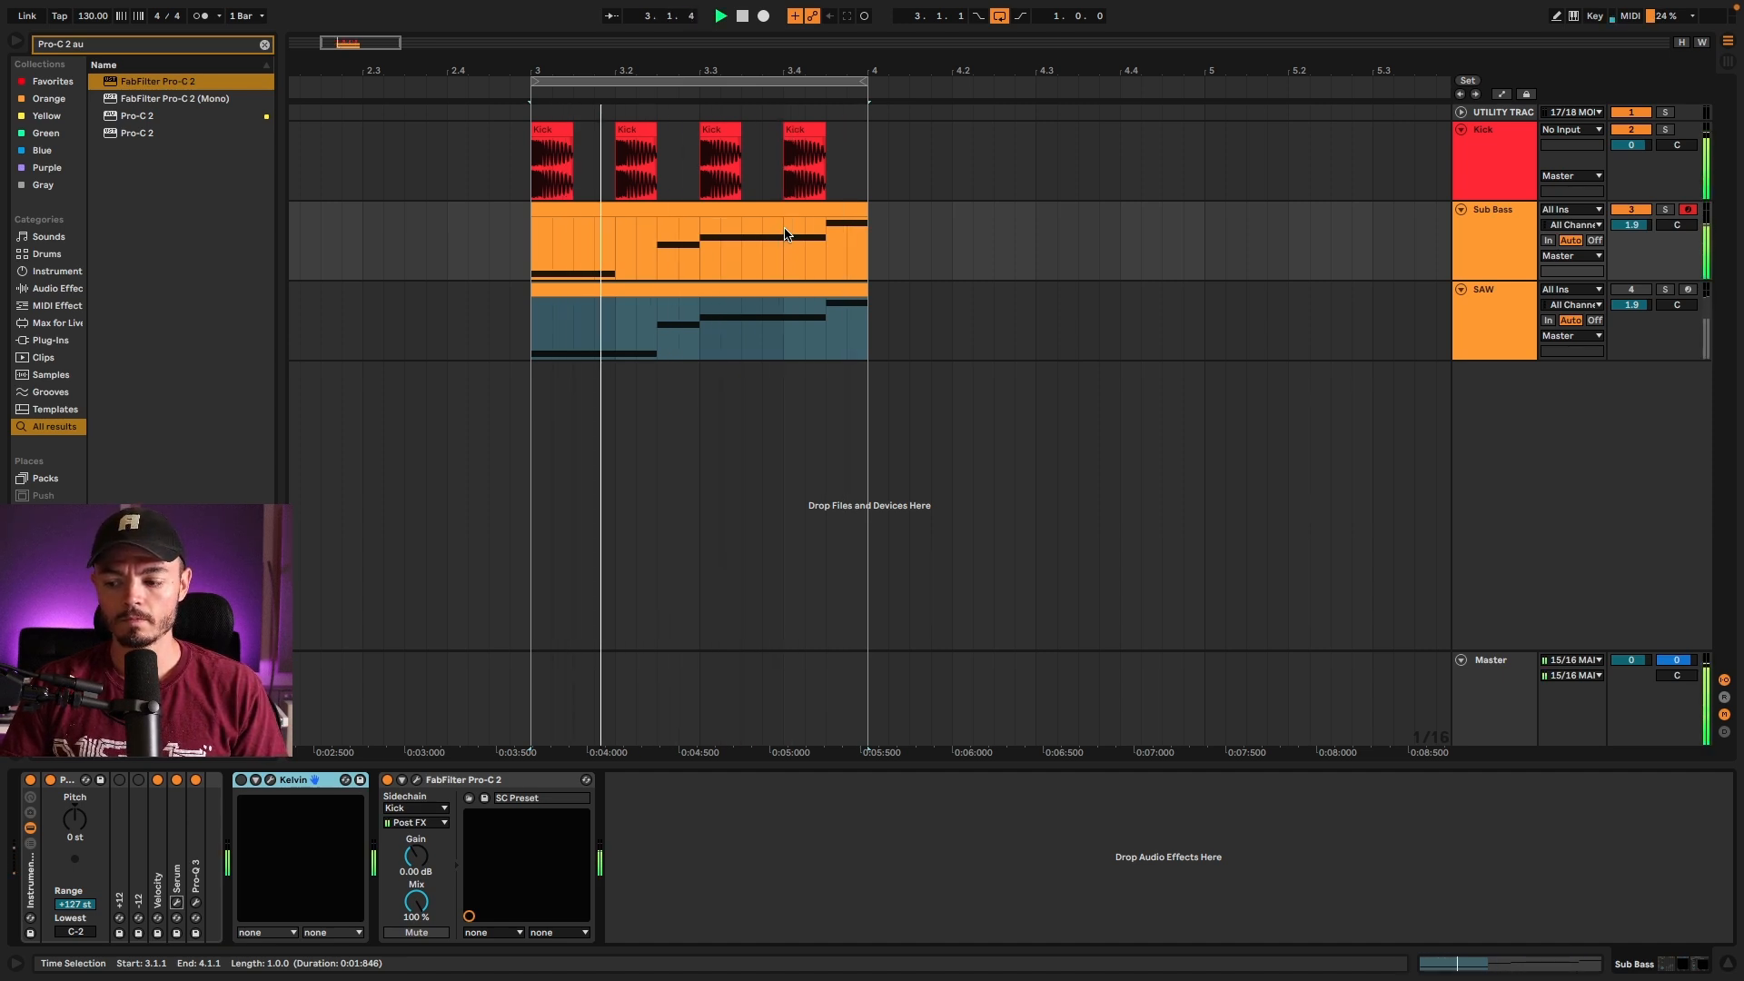
left_click_drag(1622, 229, 1623, 227)
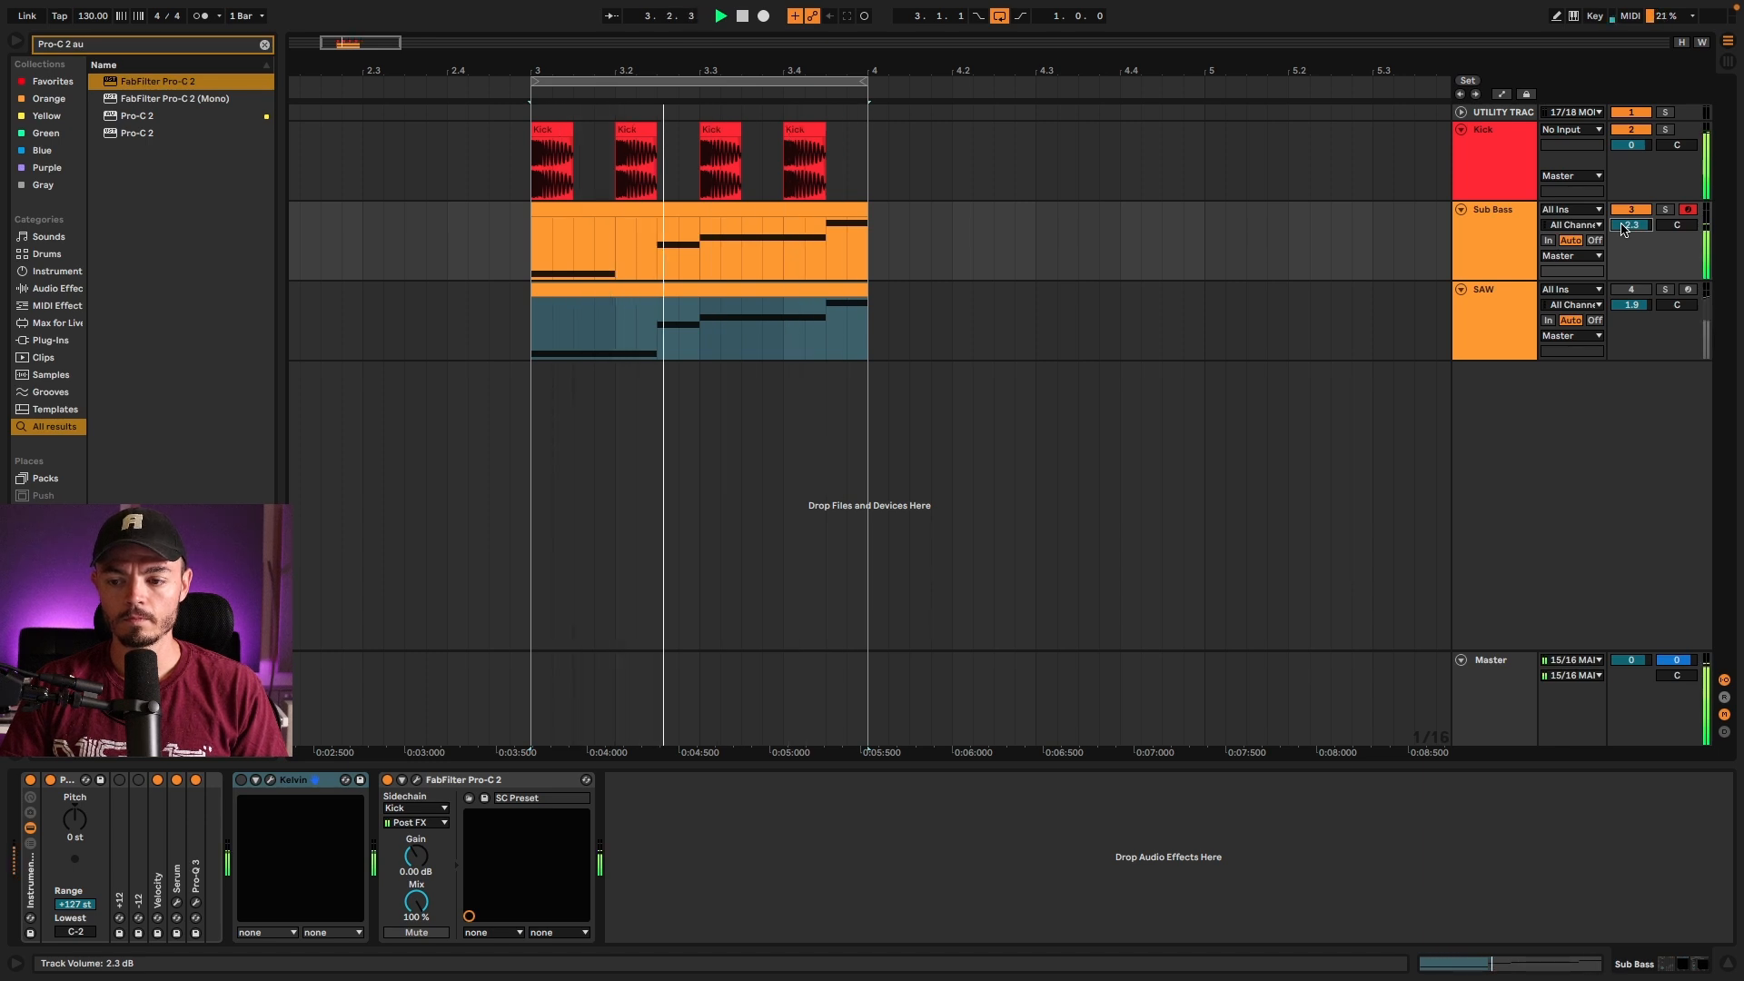
key("space")
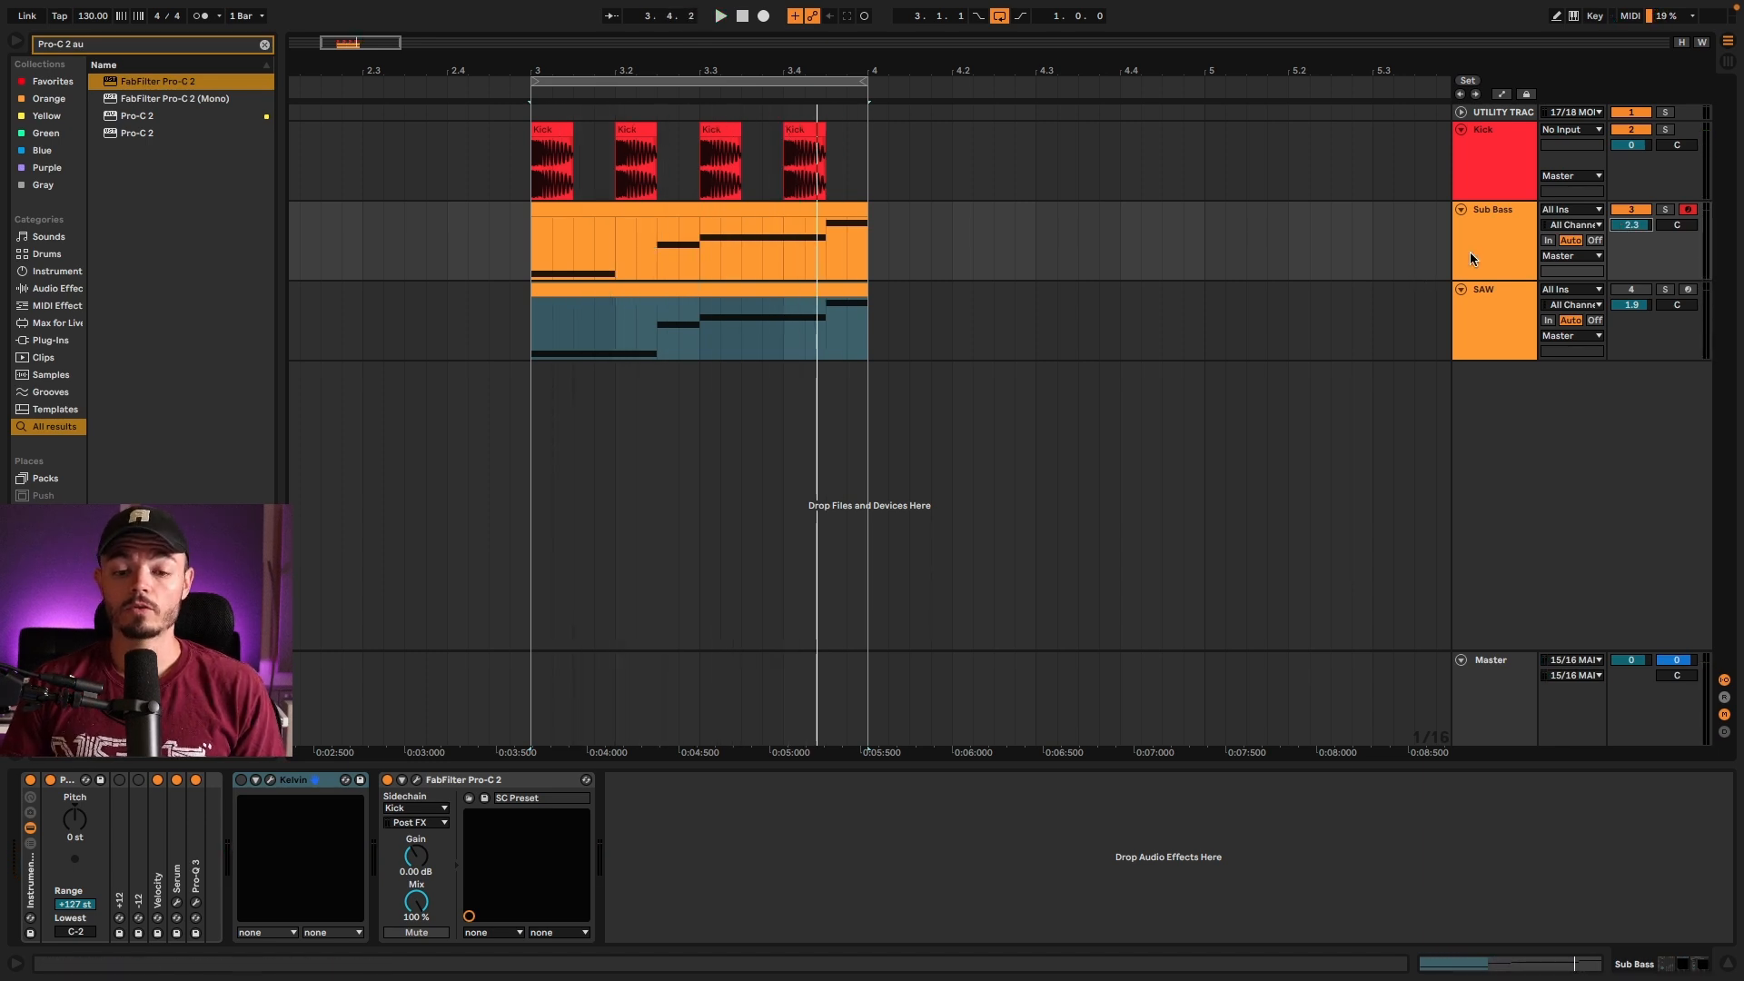
Step: Solo the Sub Bass track and audition the loop
left_click(1471, 253)
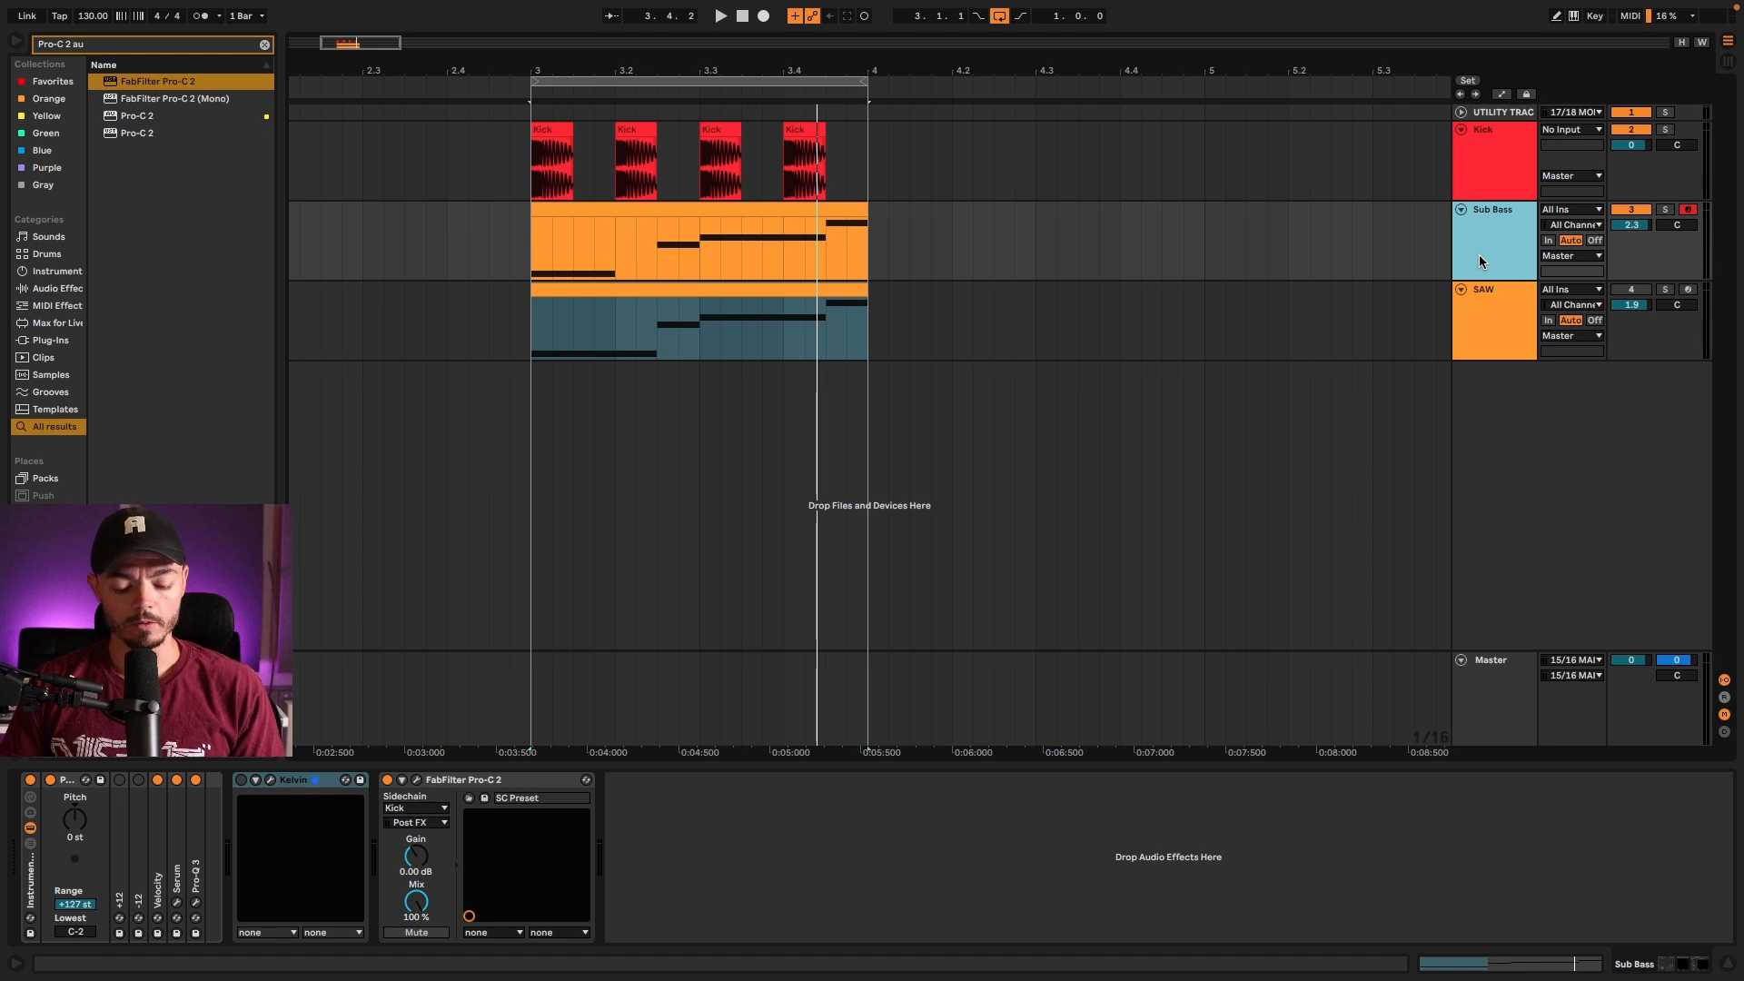
key("s")
key("space")
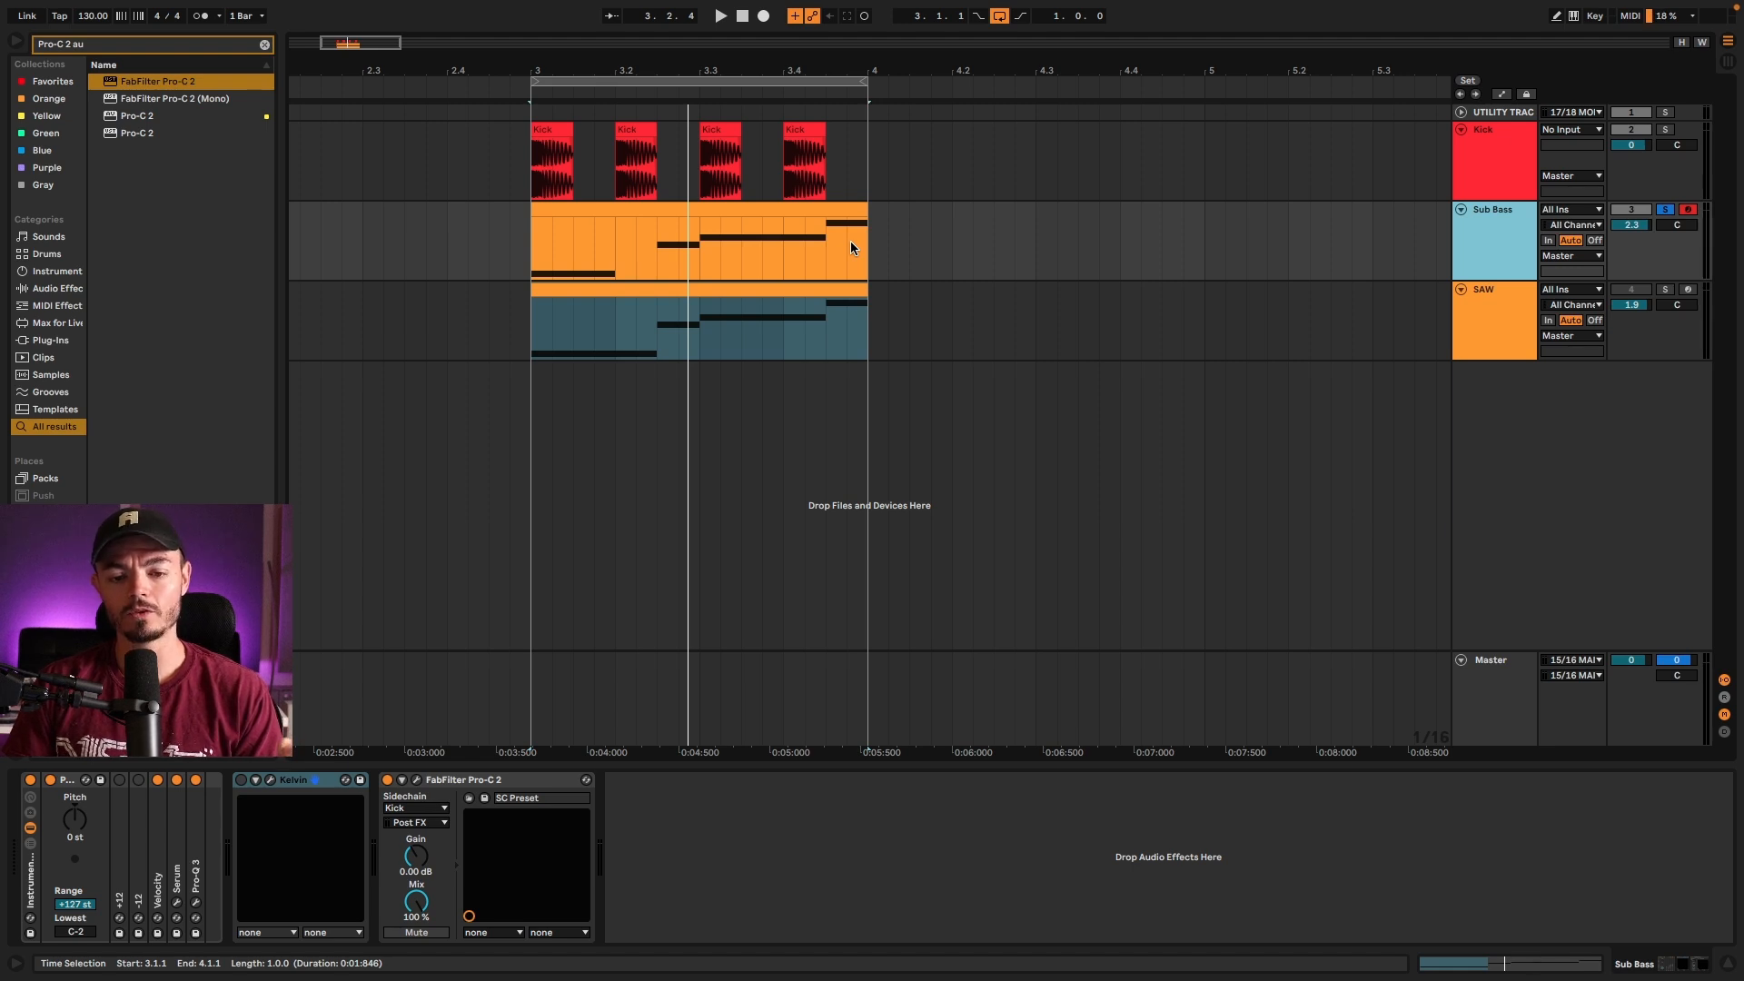
Step: Open Pro-Q 3 on the Master track and play the loop through its 24 dB/oct low cut
key("super+alt+p")
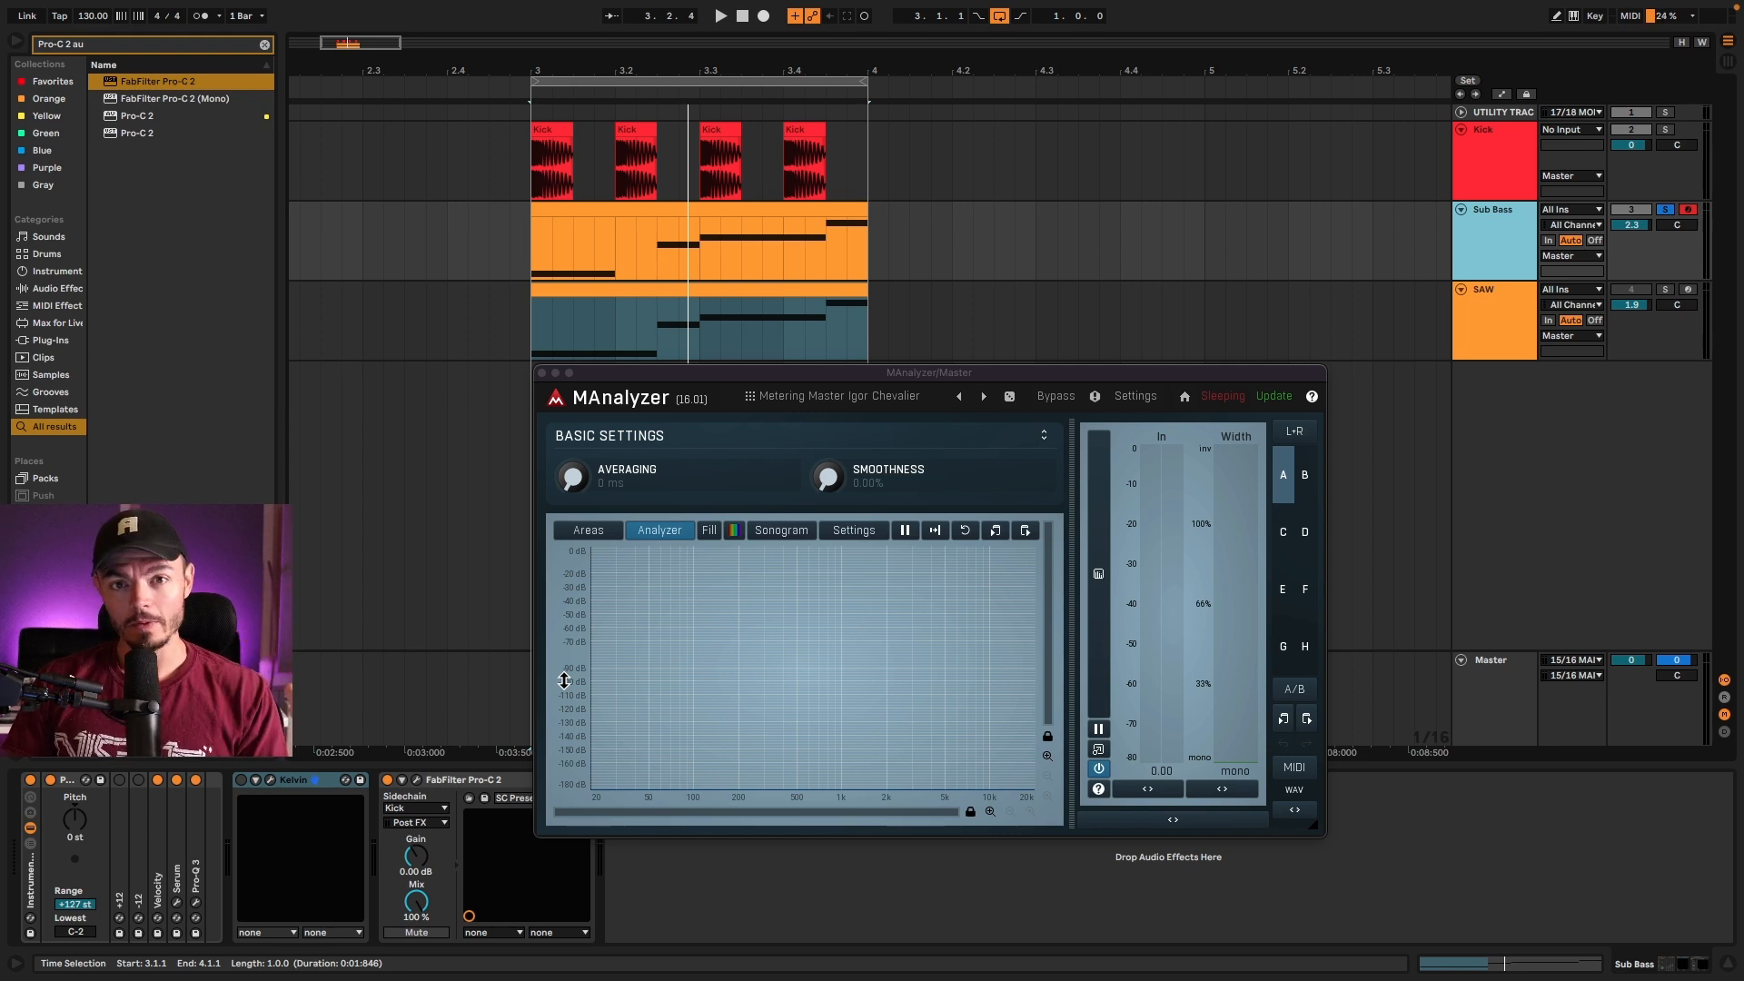
left_click(543, 373)
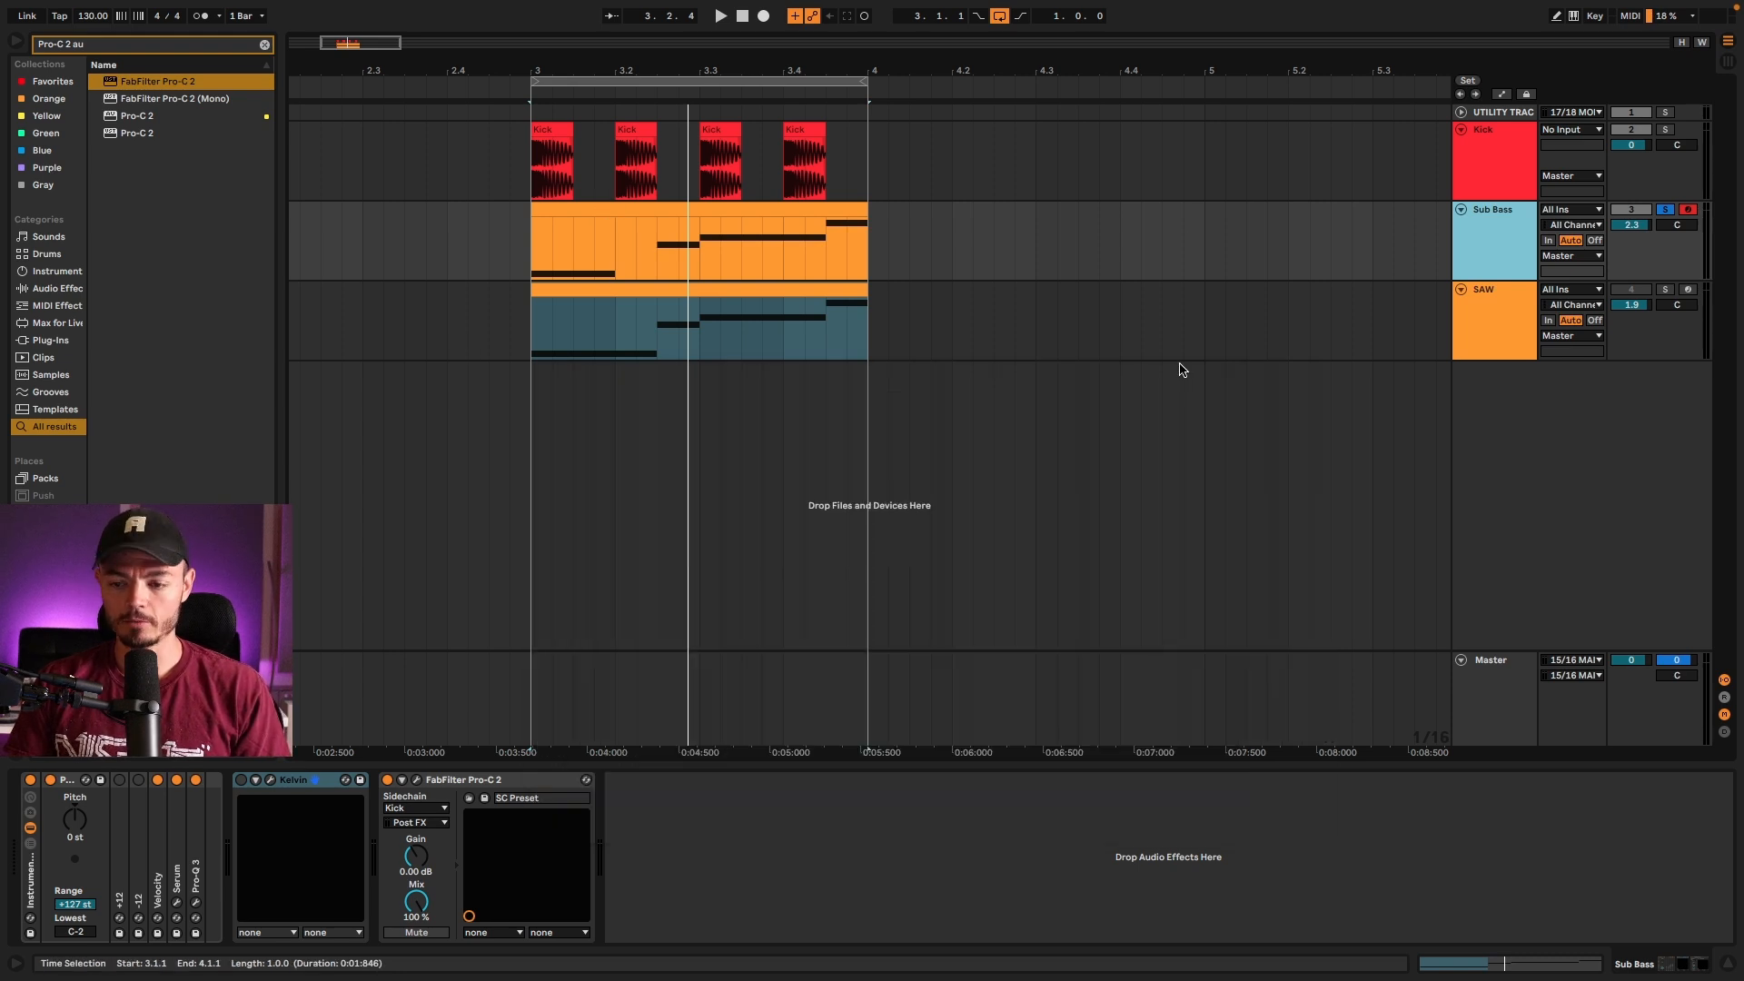
left_click(1507, 683)
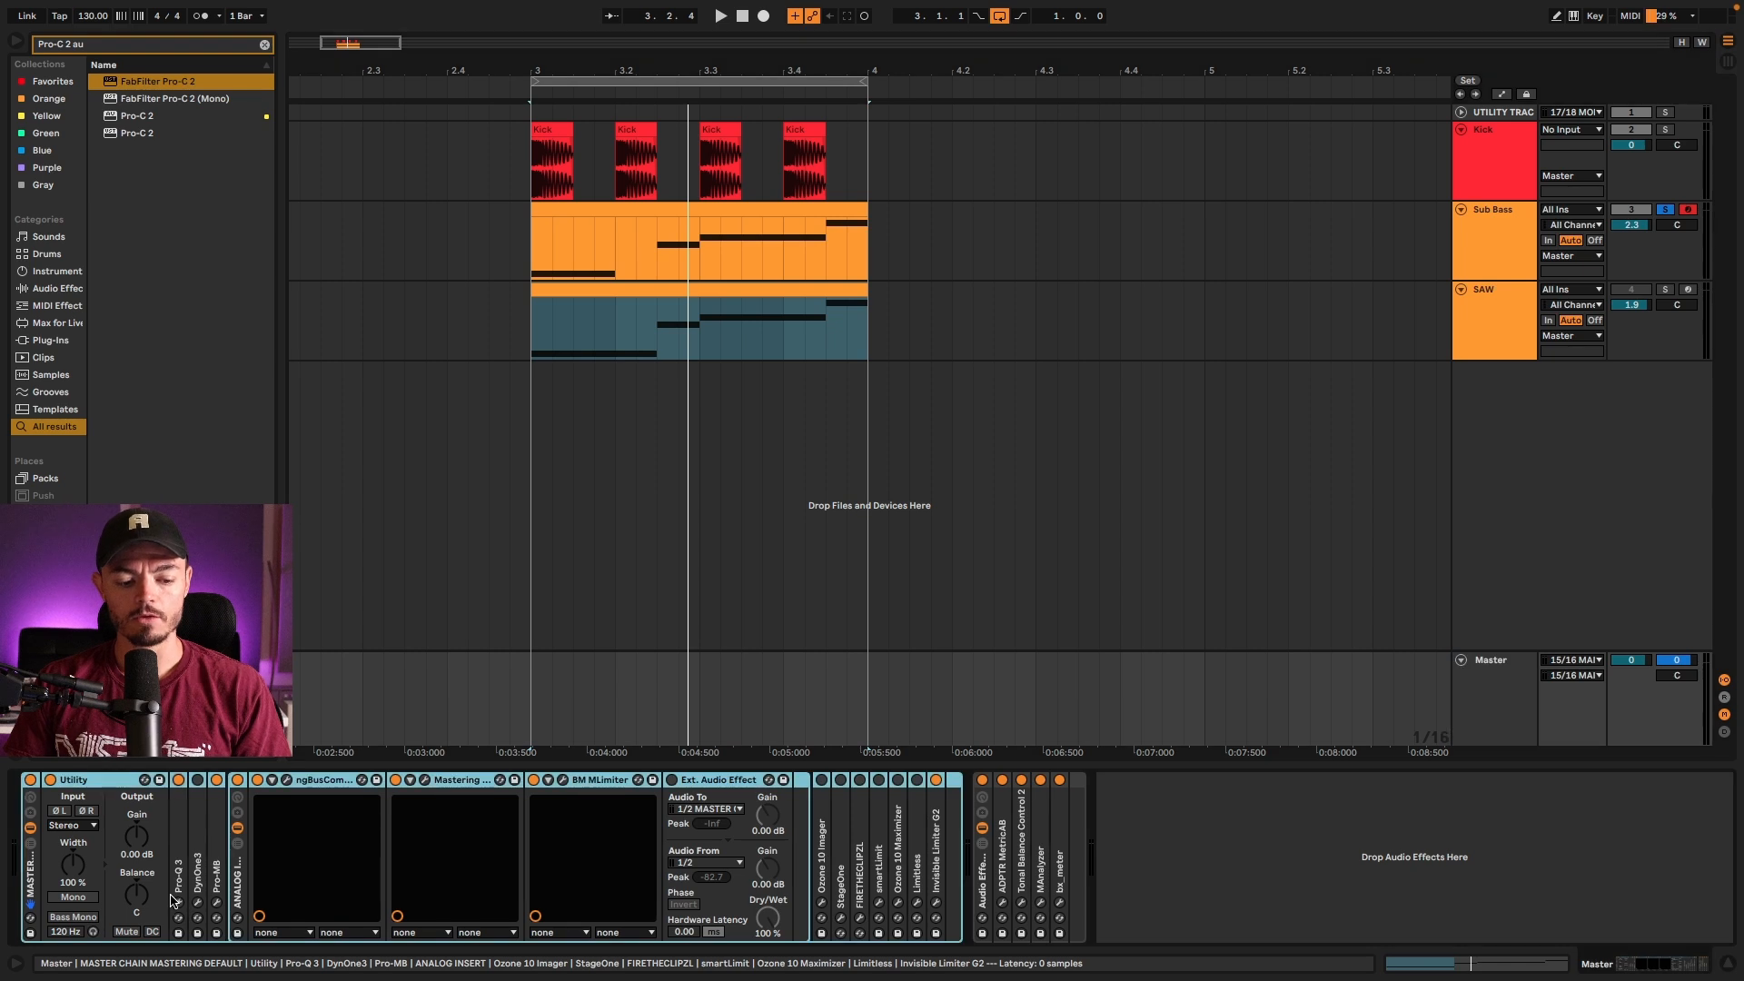
left_click(178, 902)
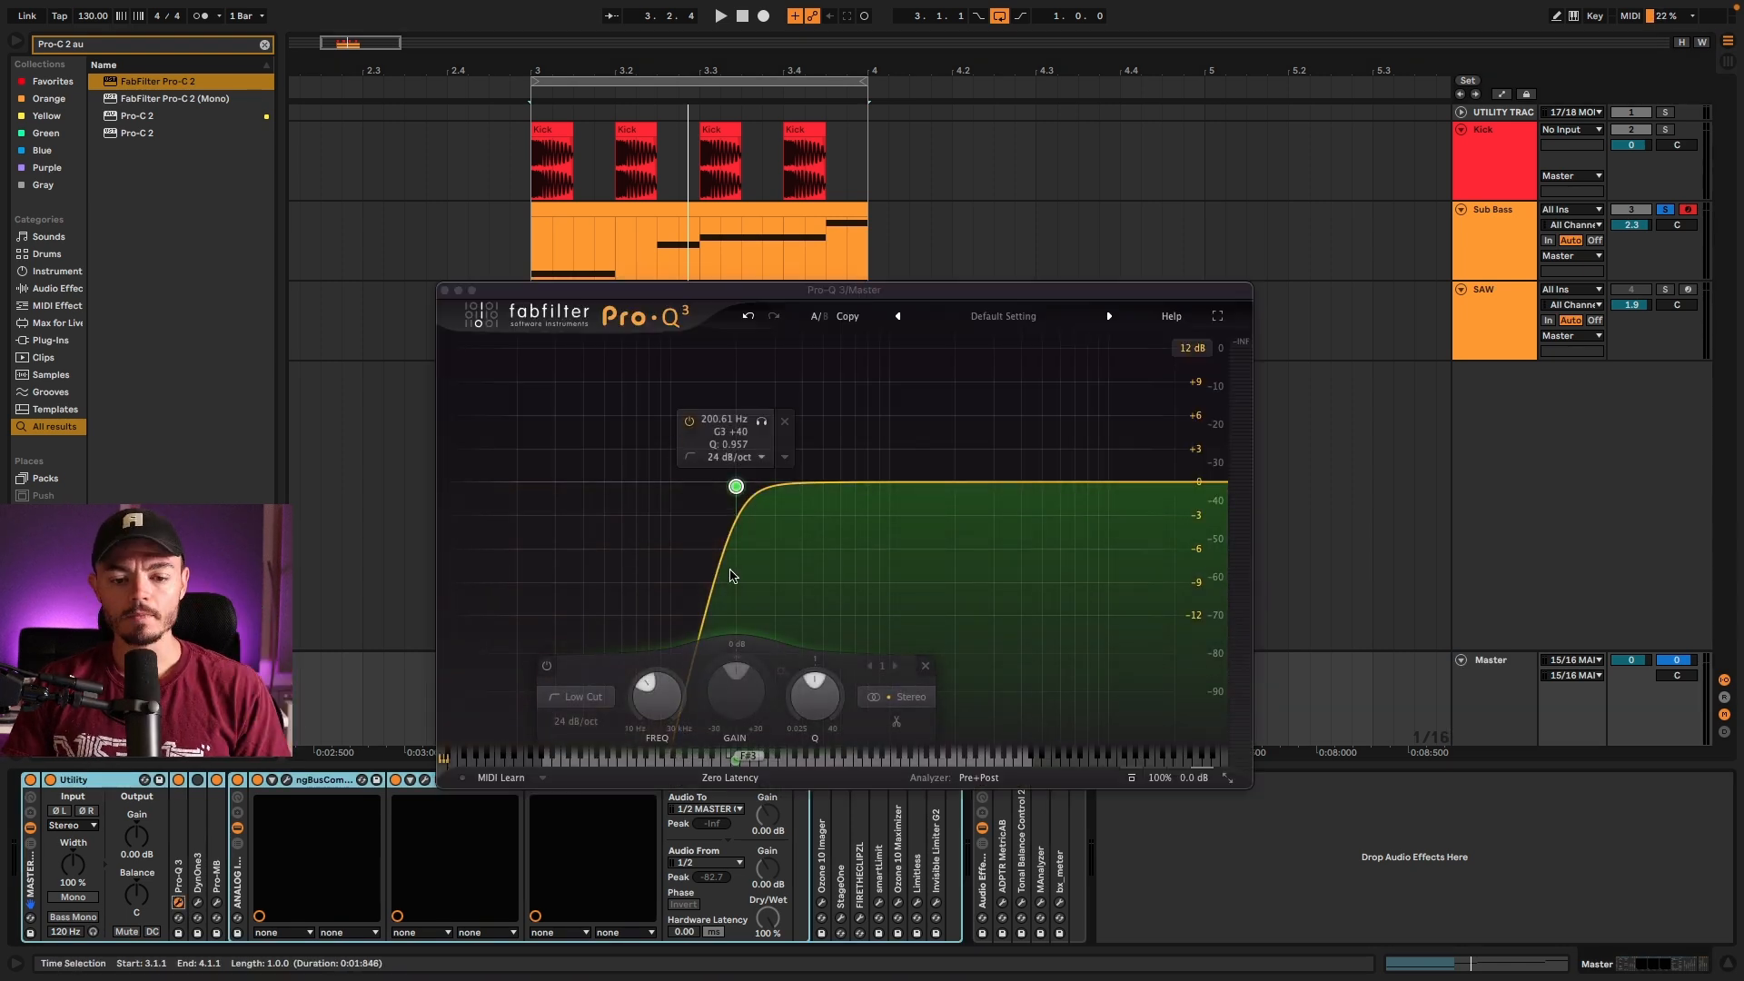
key("space")
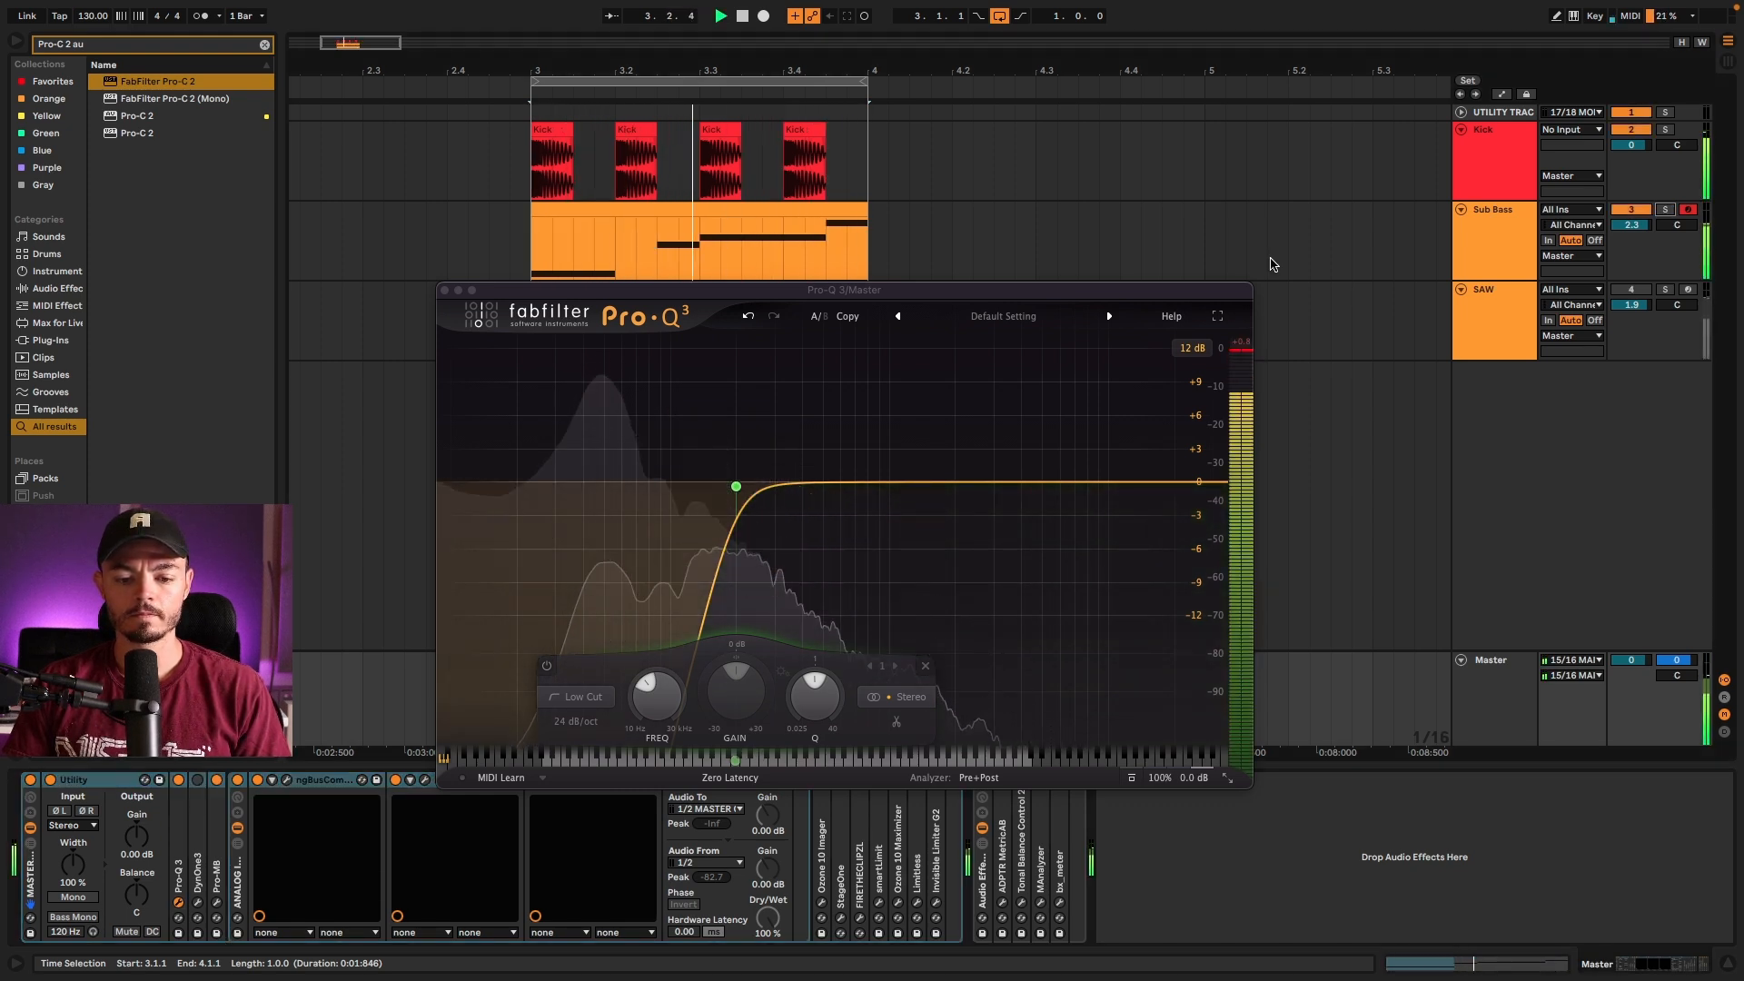
key("space")
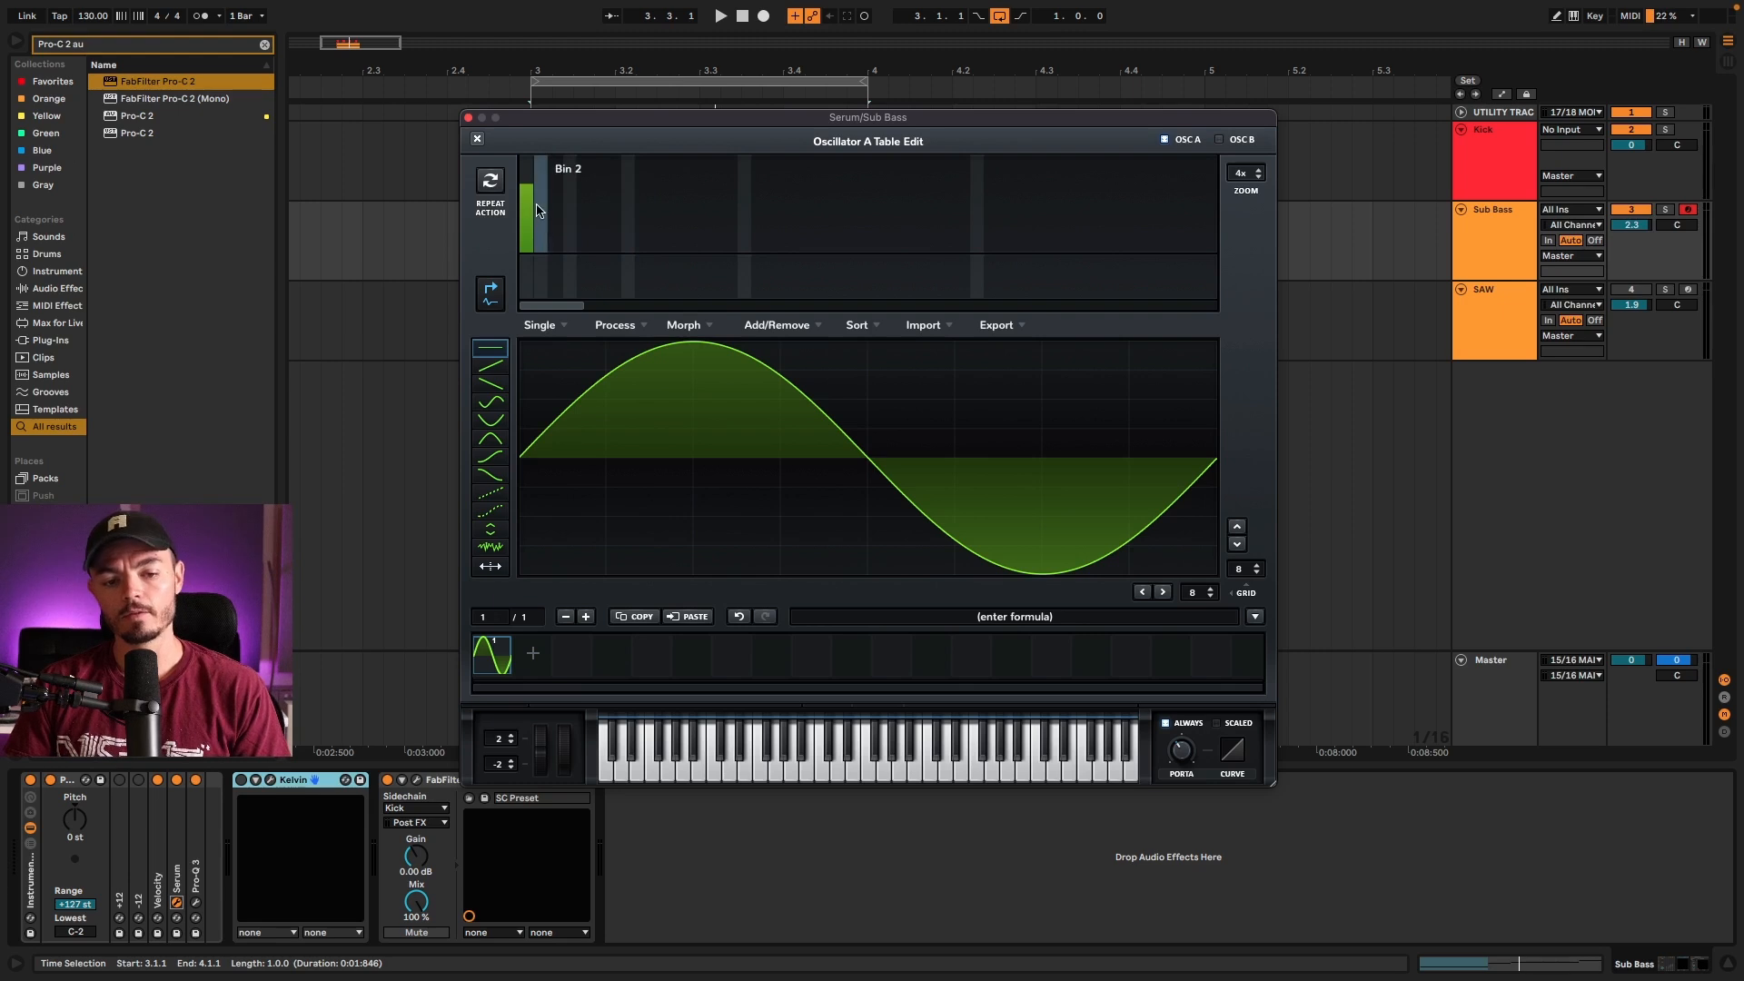
Step: Draw decreasing harmonics in bins 2 to 6 of Serum's Oscillator A wavetable on the Sub Bass track
left_click_drag(542, 225, 572, 235)
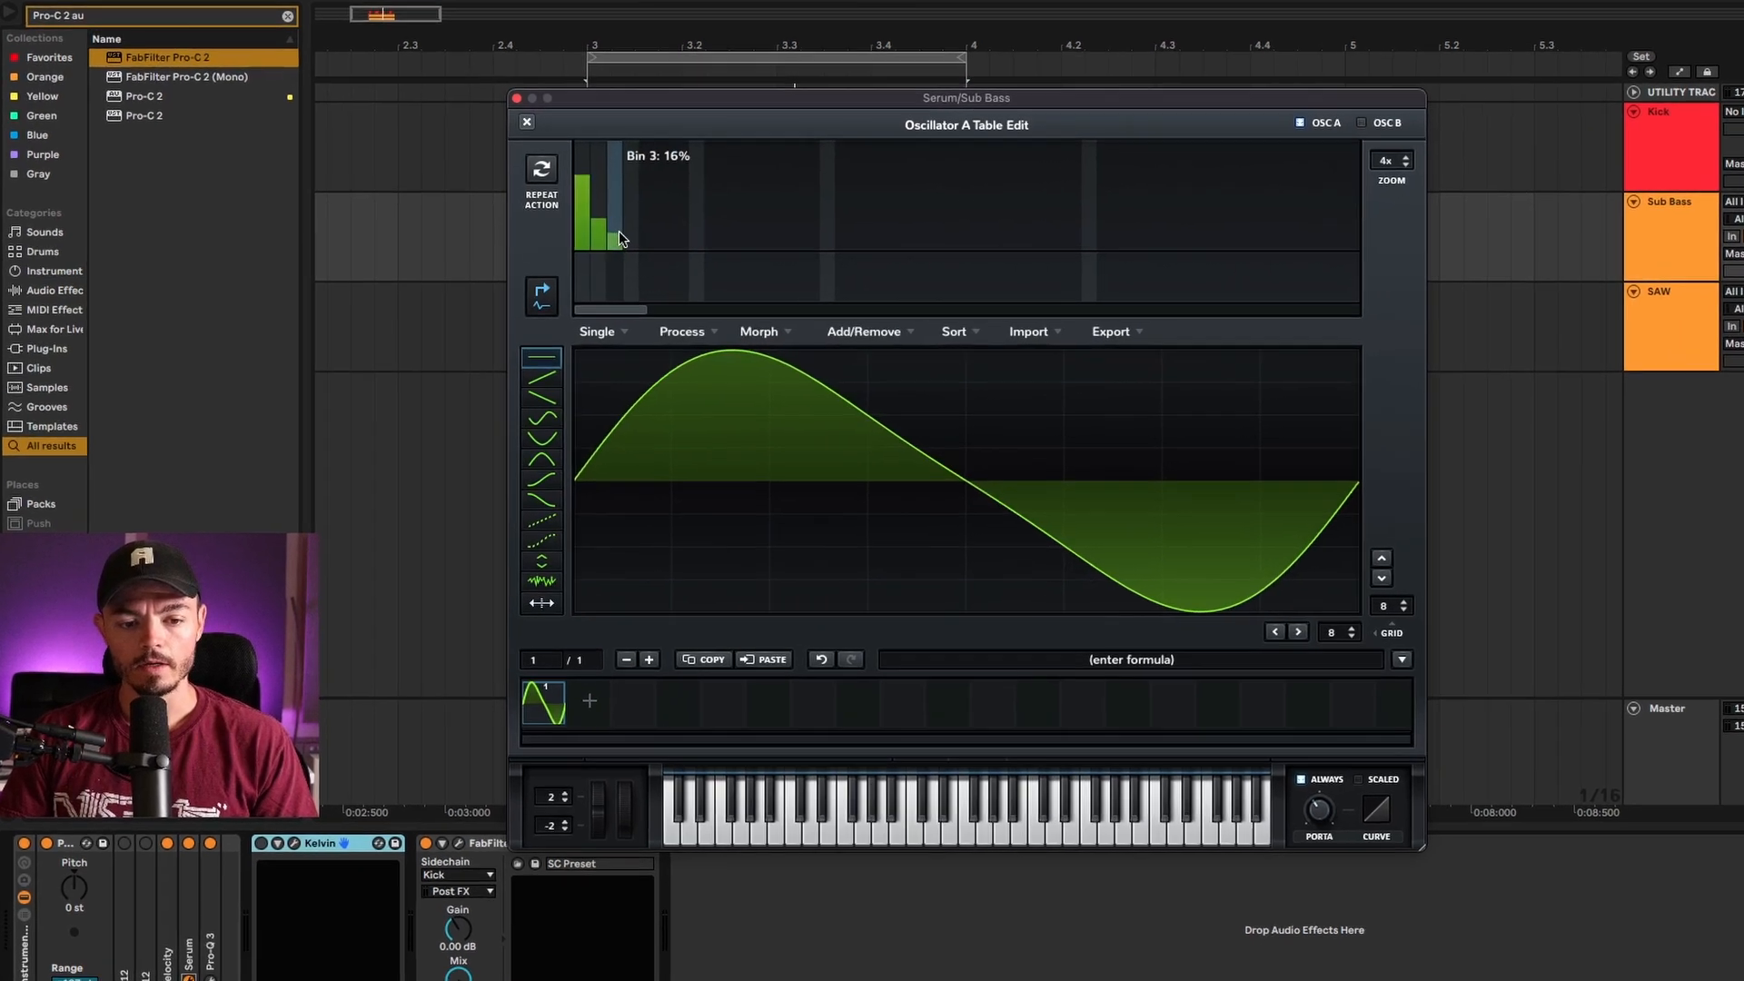
left_click_drag(699, 230, 724, 240)
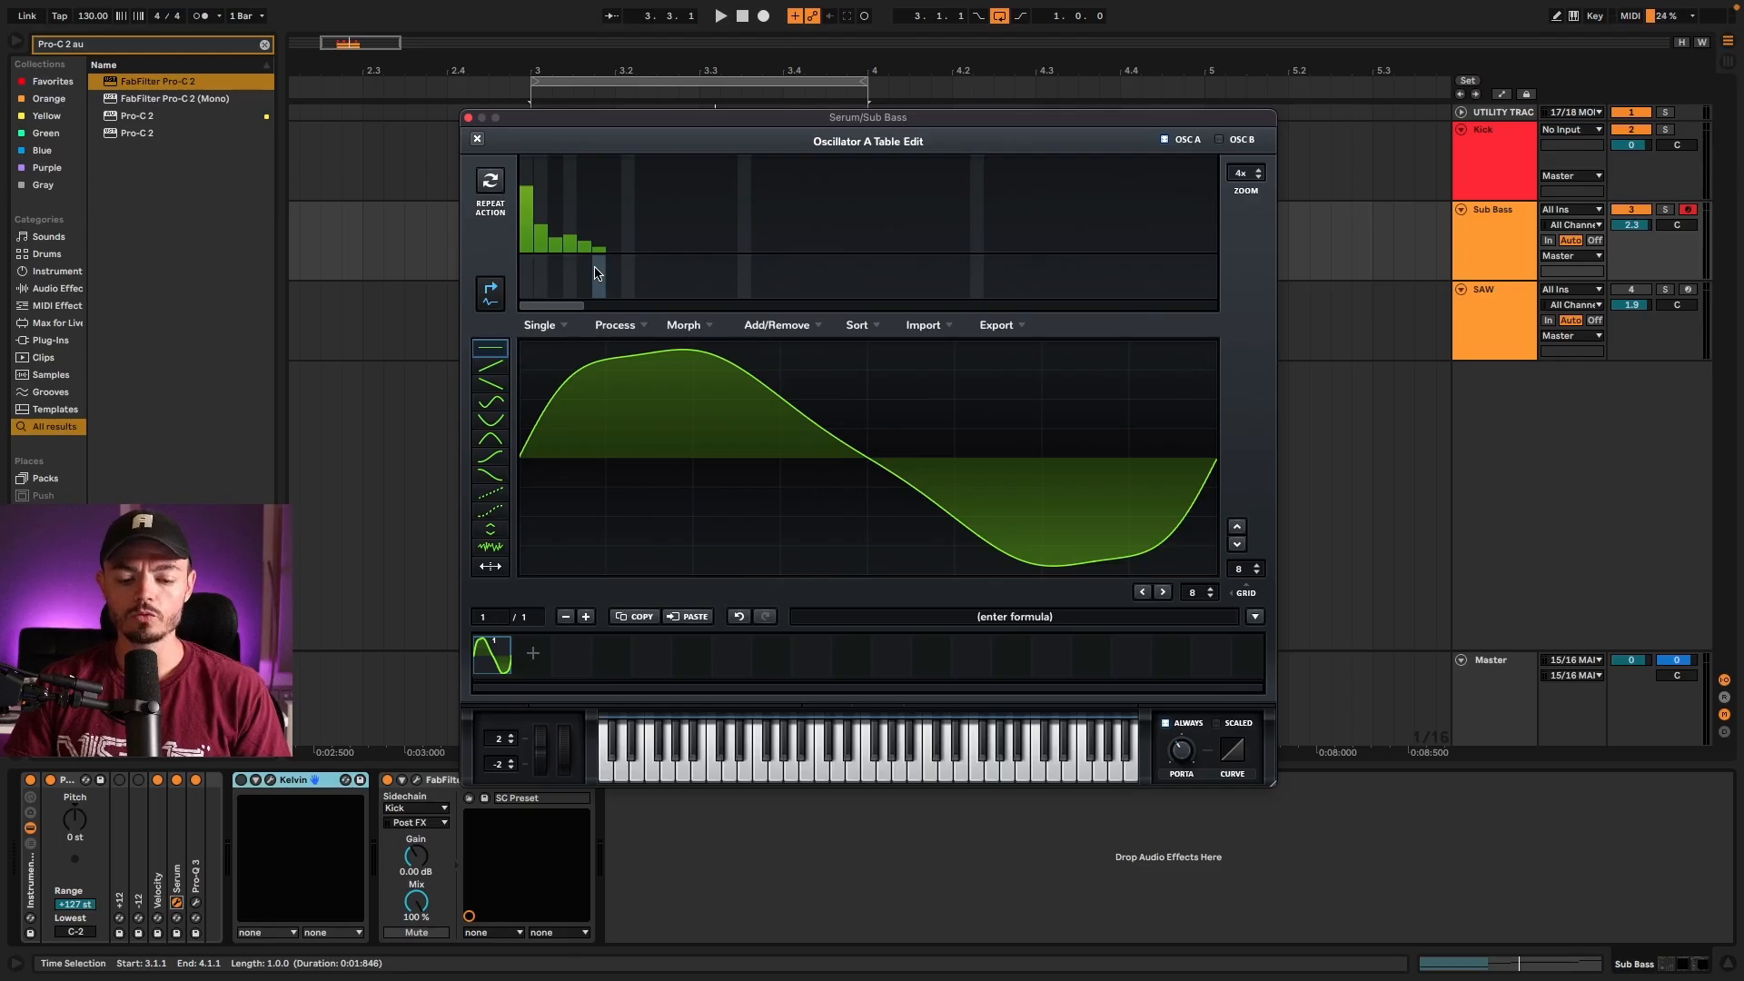
Step: Check the low cut in the Master track's Pro-Q 3 and close the plug-in
left_click(1479, 688)
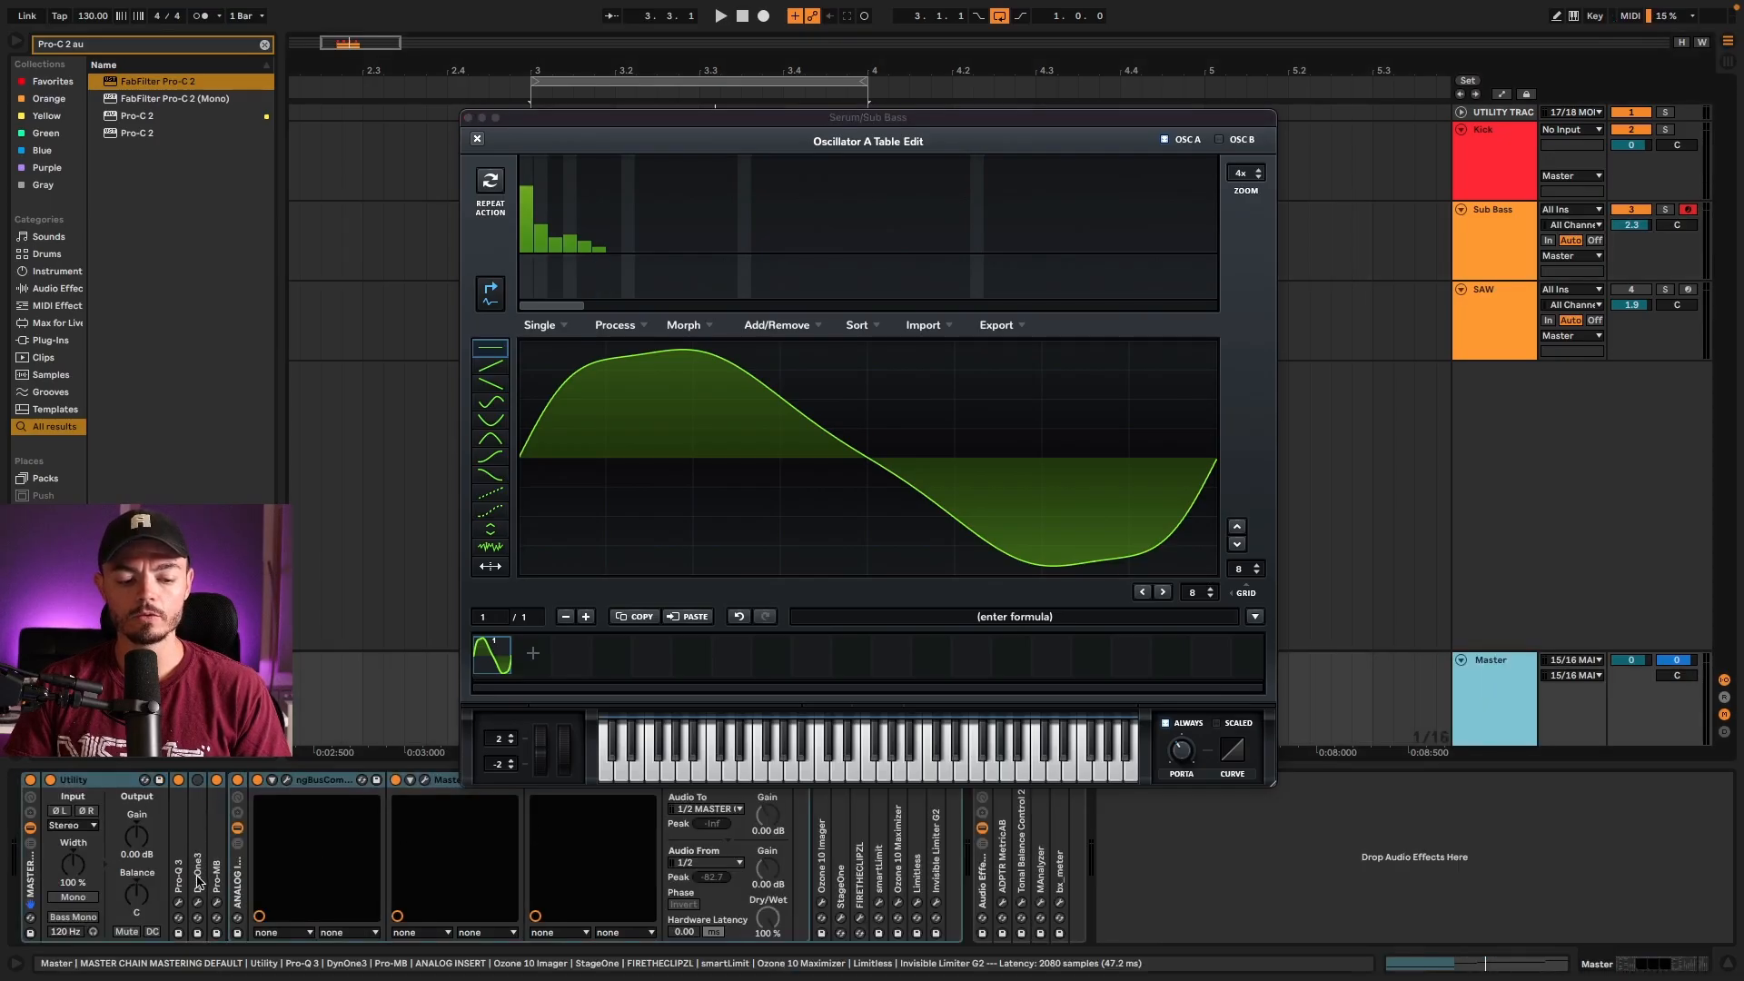
left_click(178, 901)
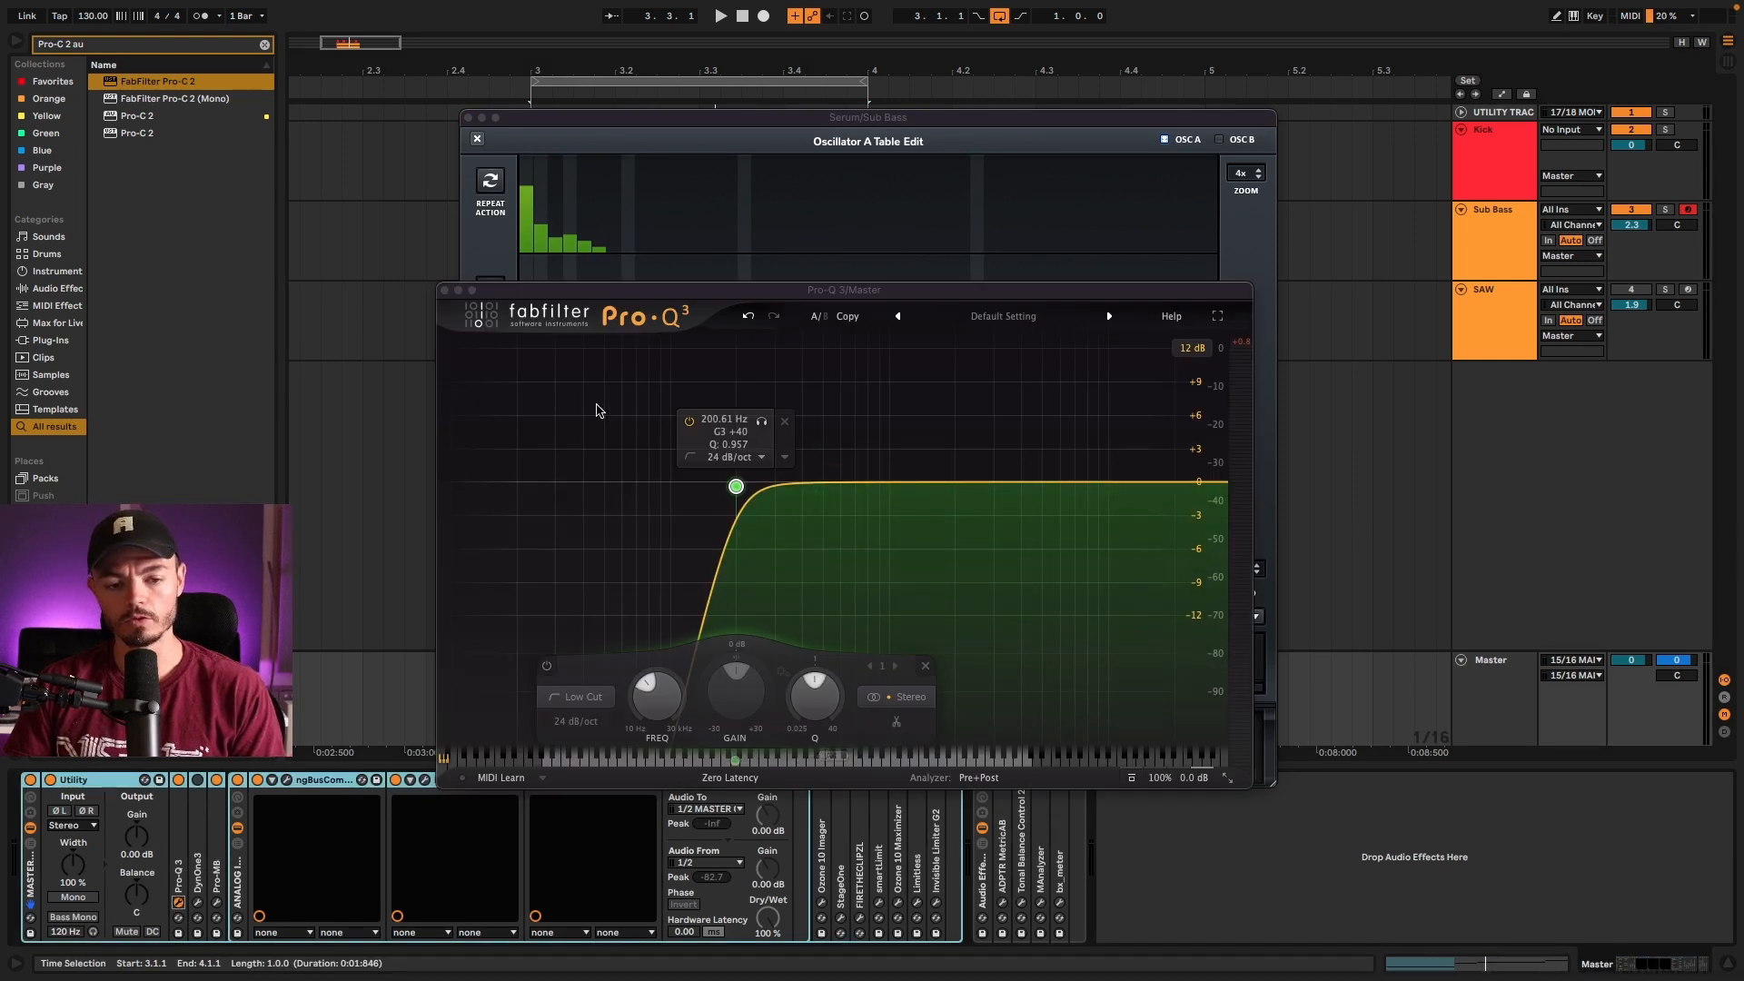
left_click(444, 290)
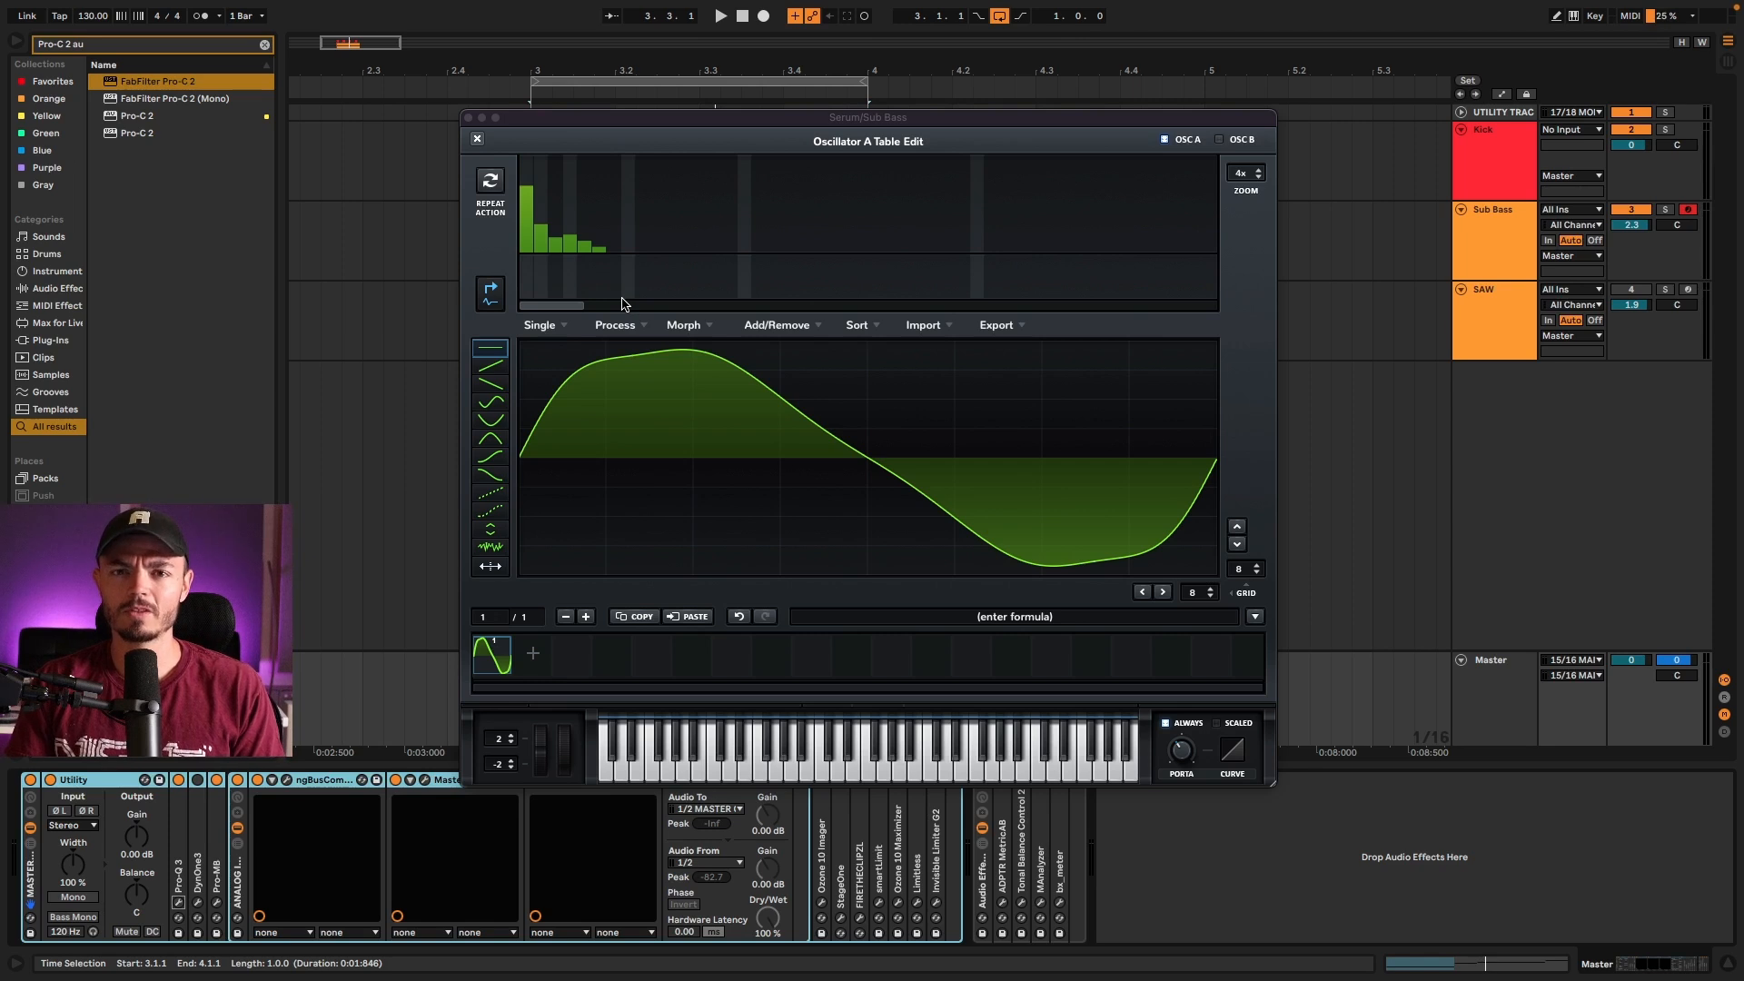
Step: Reshape Oscillator A's harmonic bins during loop playback, raising the fundamental slightly and extending the decreasing harmonics to bin 8
key("space")
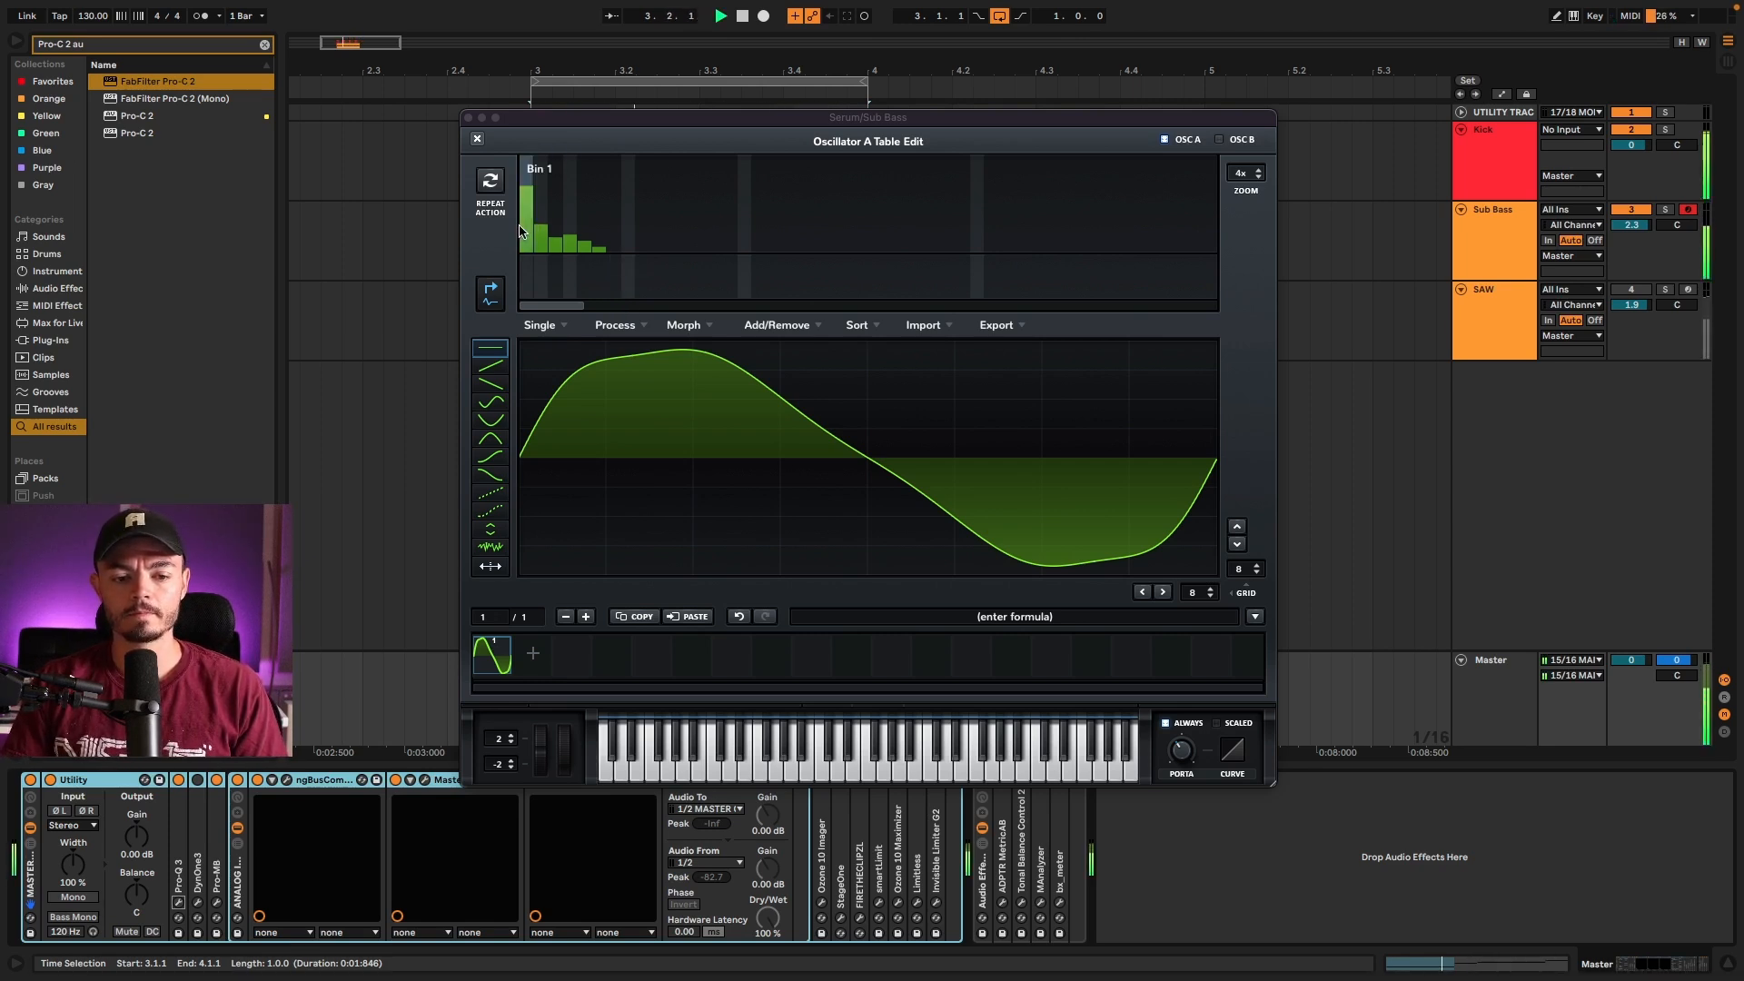
left_click(569, 262)
left_click_drag(527, 200, 527, 180)
left_click(589, 239)
left_click(598, 244)
left_click_drag(604, 245, 611, 249)
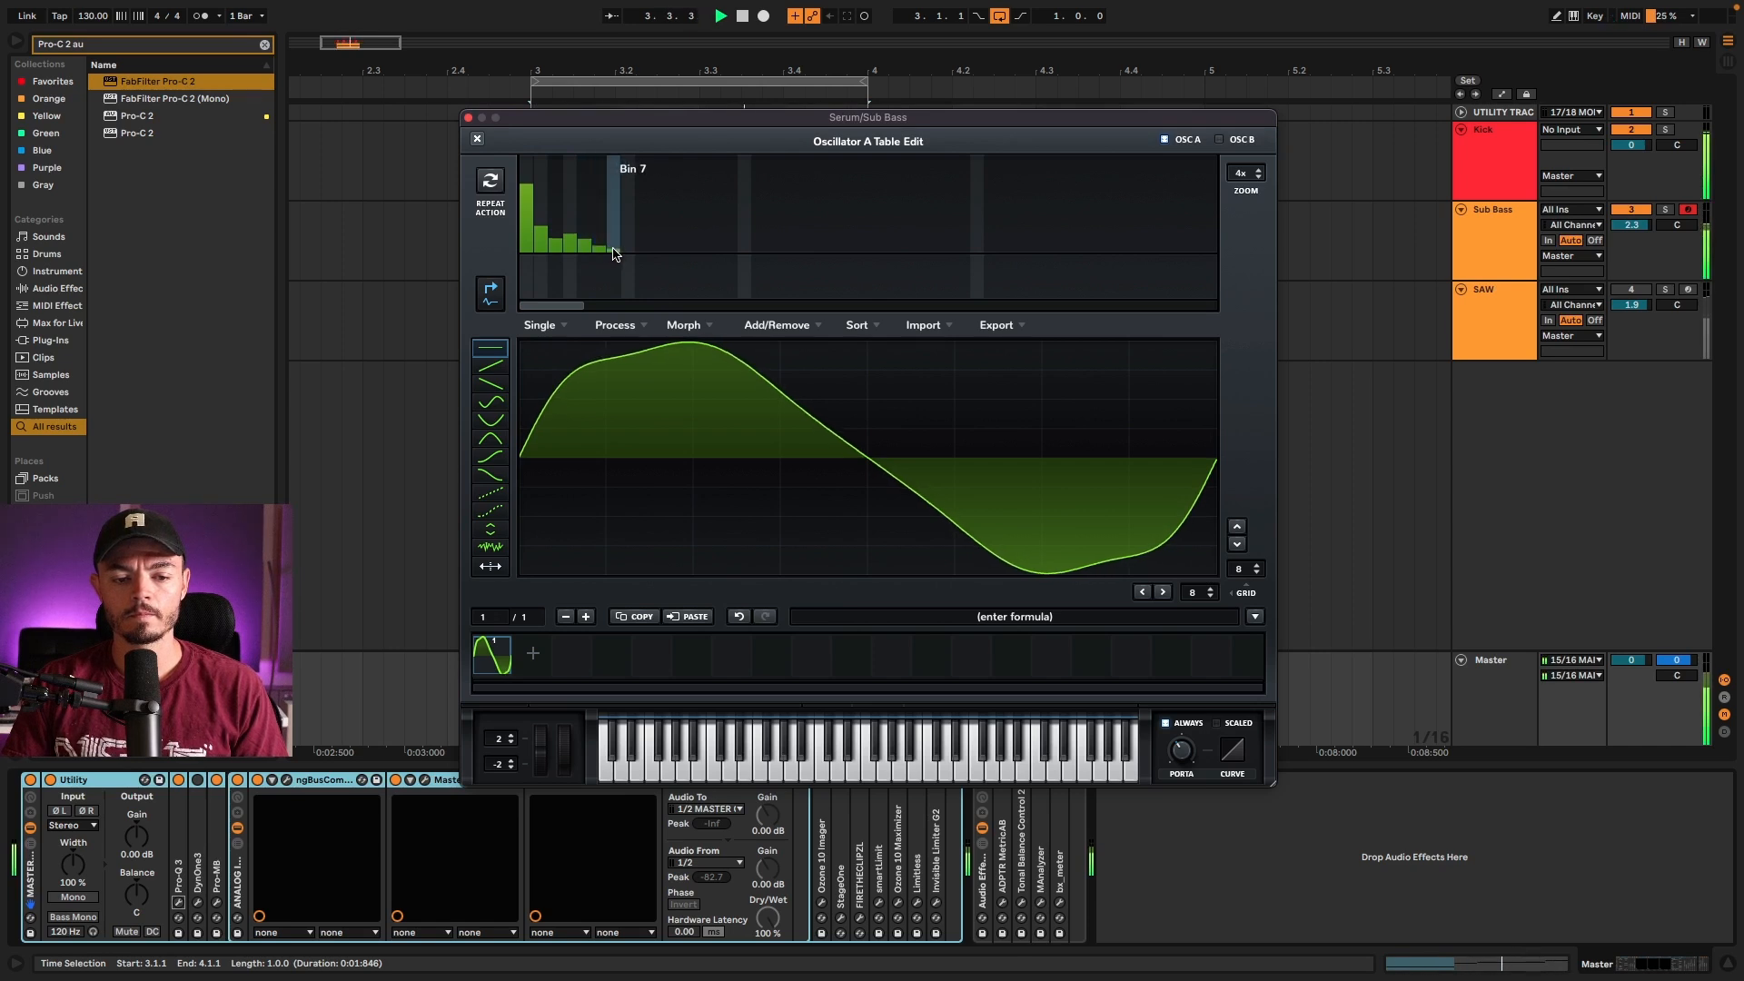
left_click(628, 251)
left_click(555, 233)
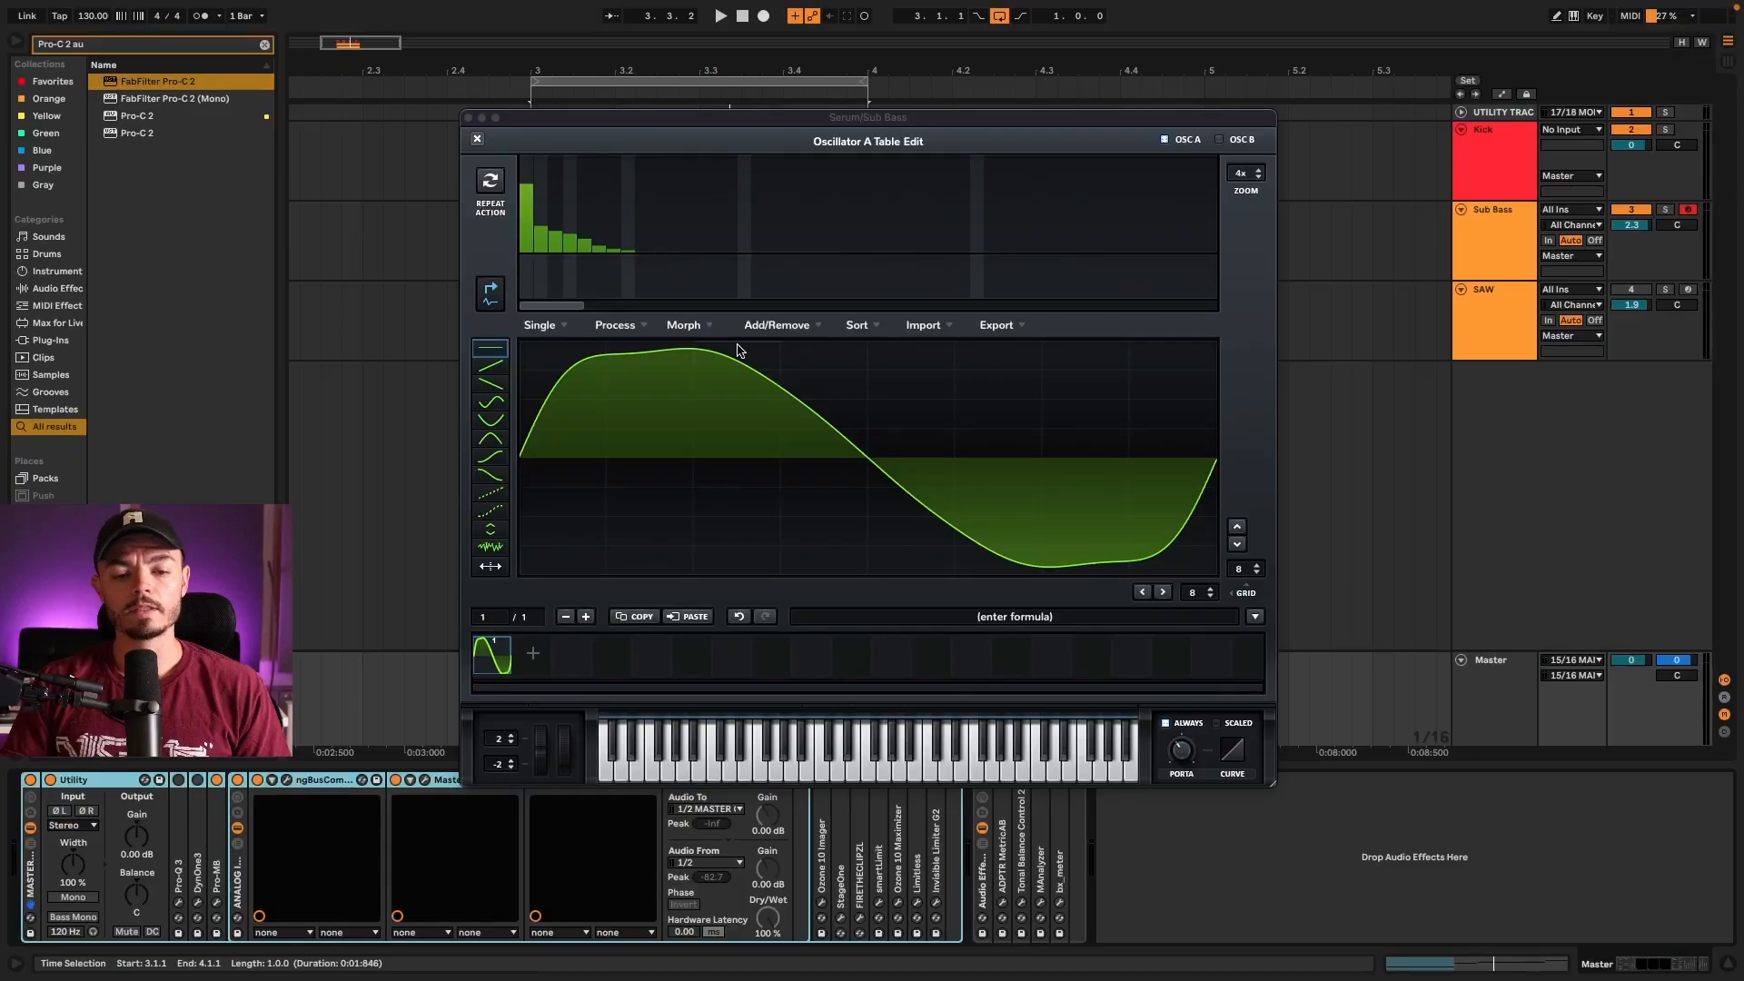
key("space")
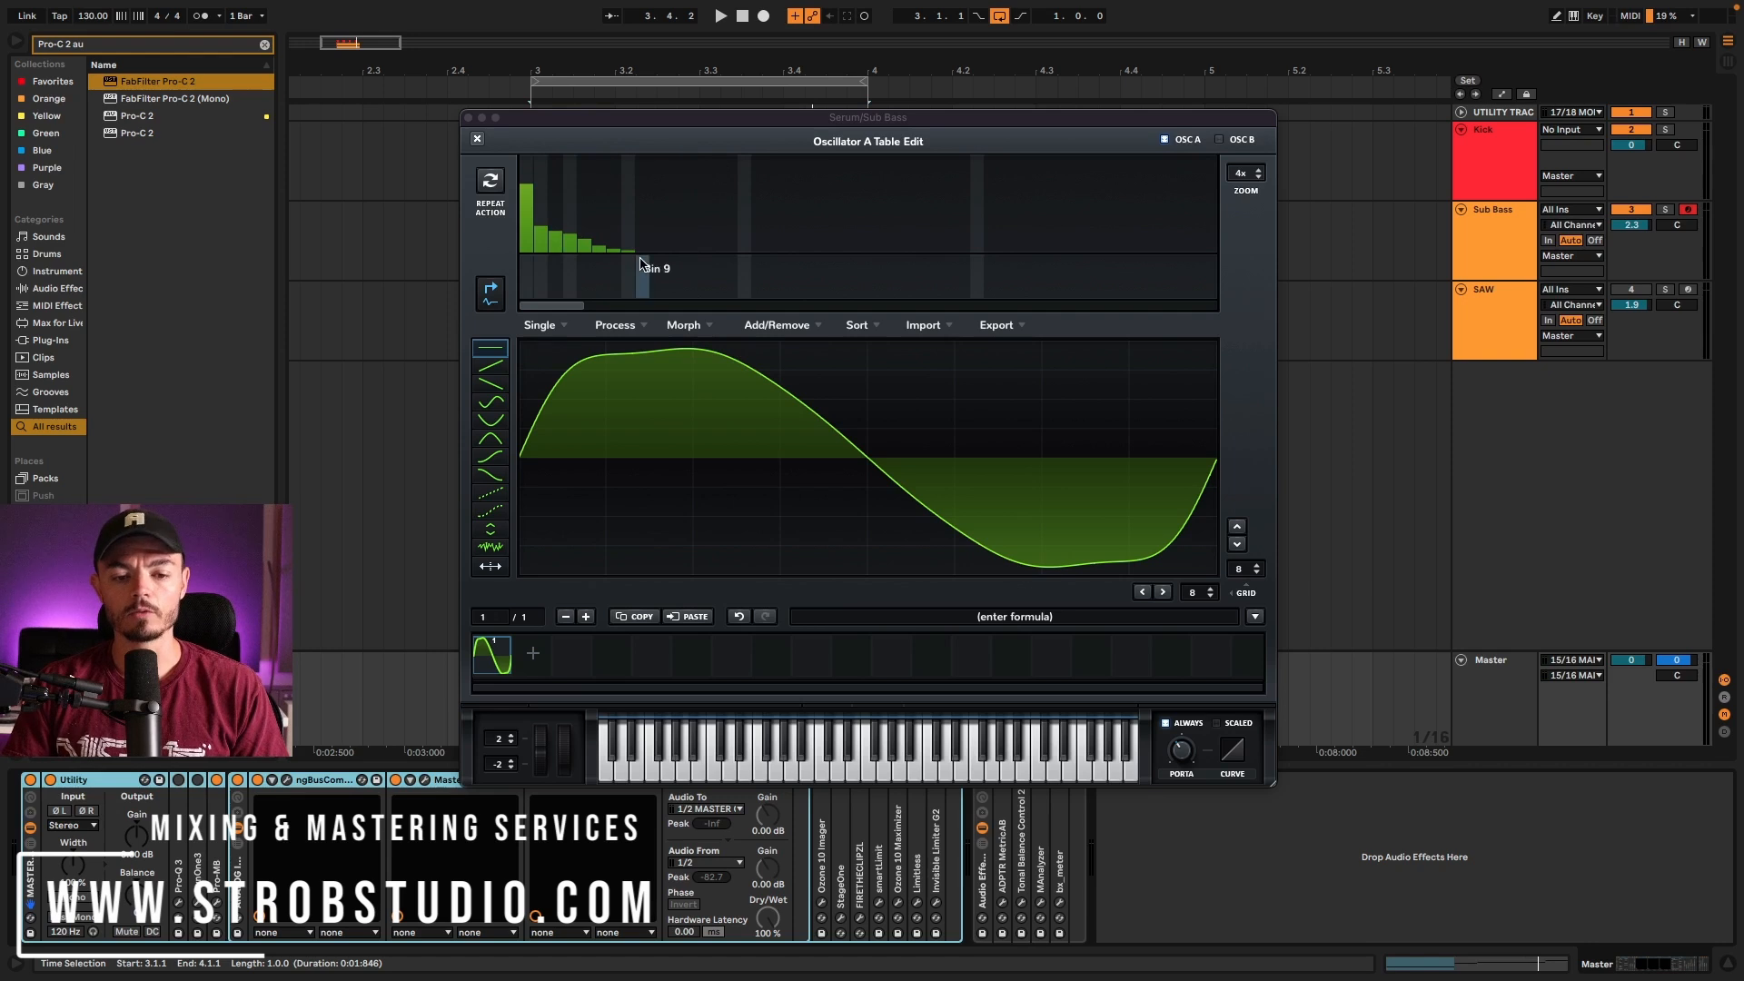
Step: Erase the harmonics above bin 1 in Oscillator A and return to the Sub Bass track's devices
mouse_move(638, 251)
left_mouse_down()
mouse_move(543, 253)
mouse_move(547, 490)
left_mouse_up()
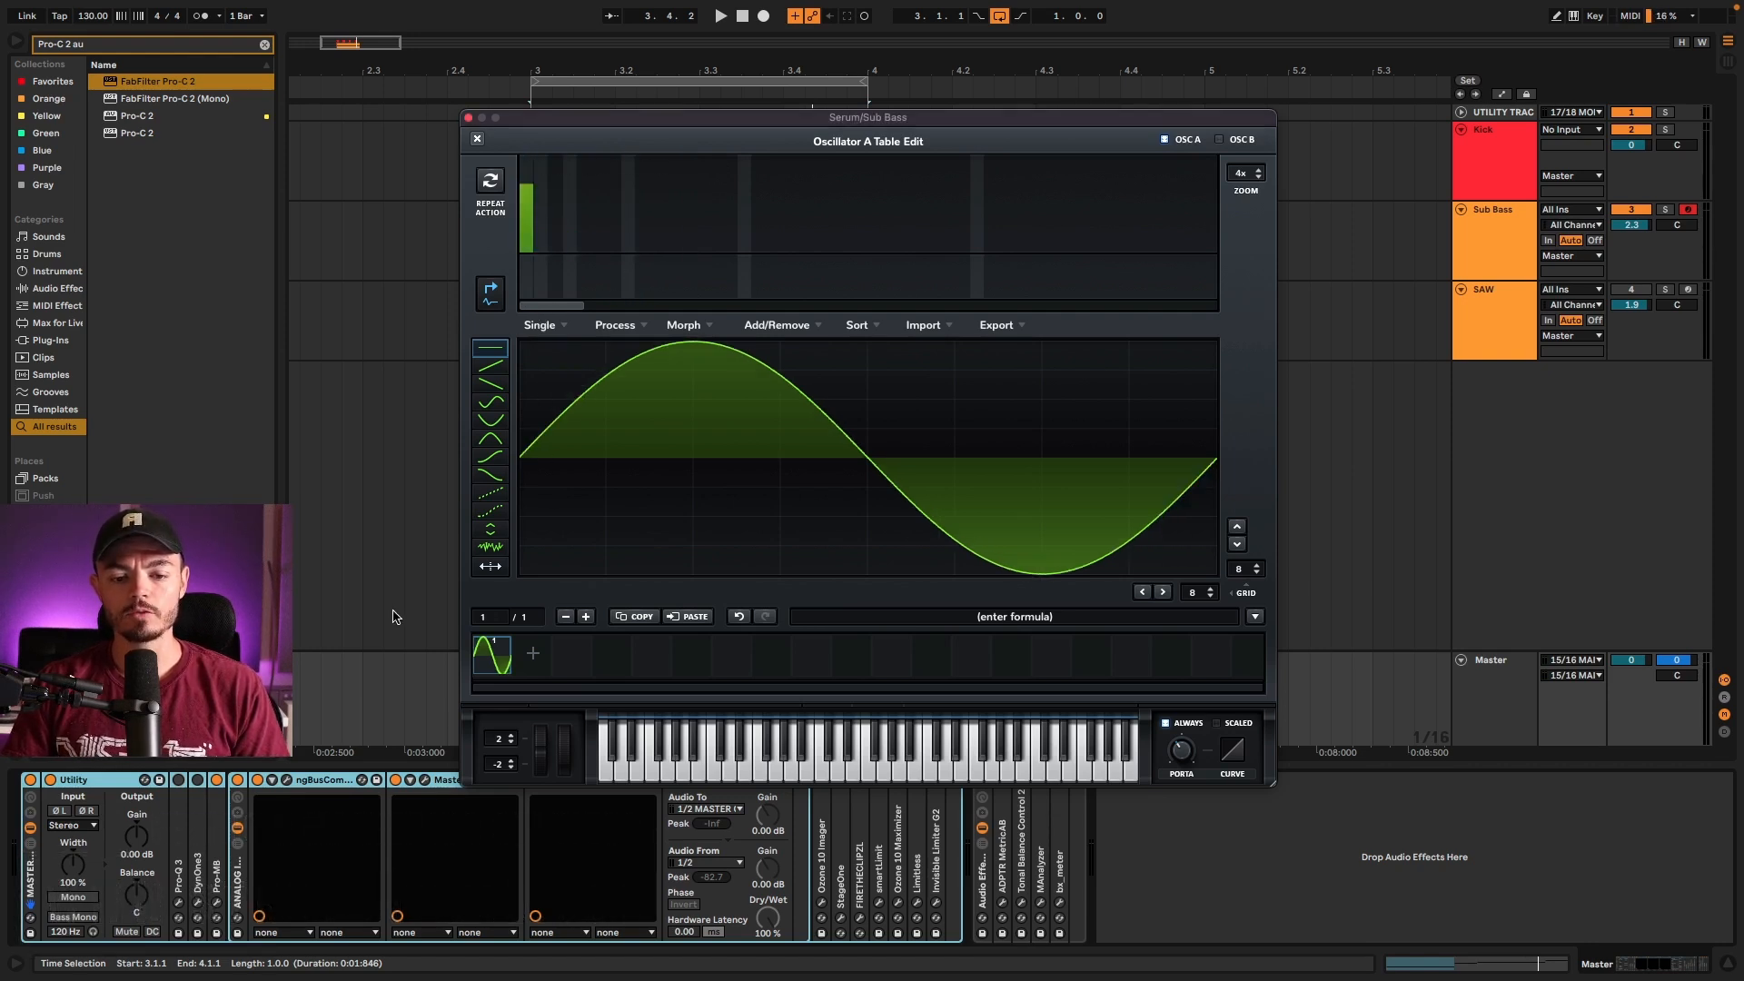
left_click(467, 117)
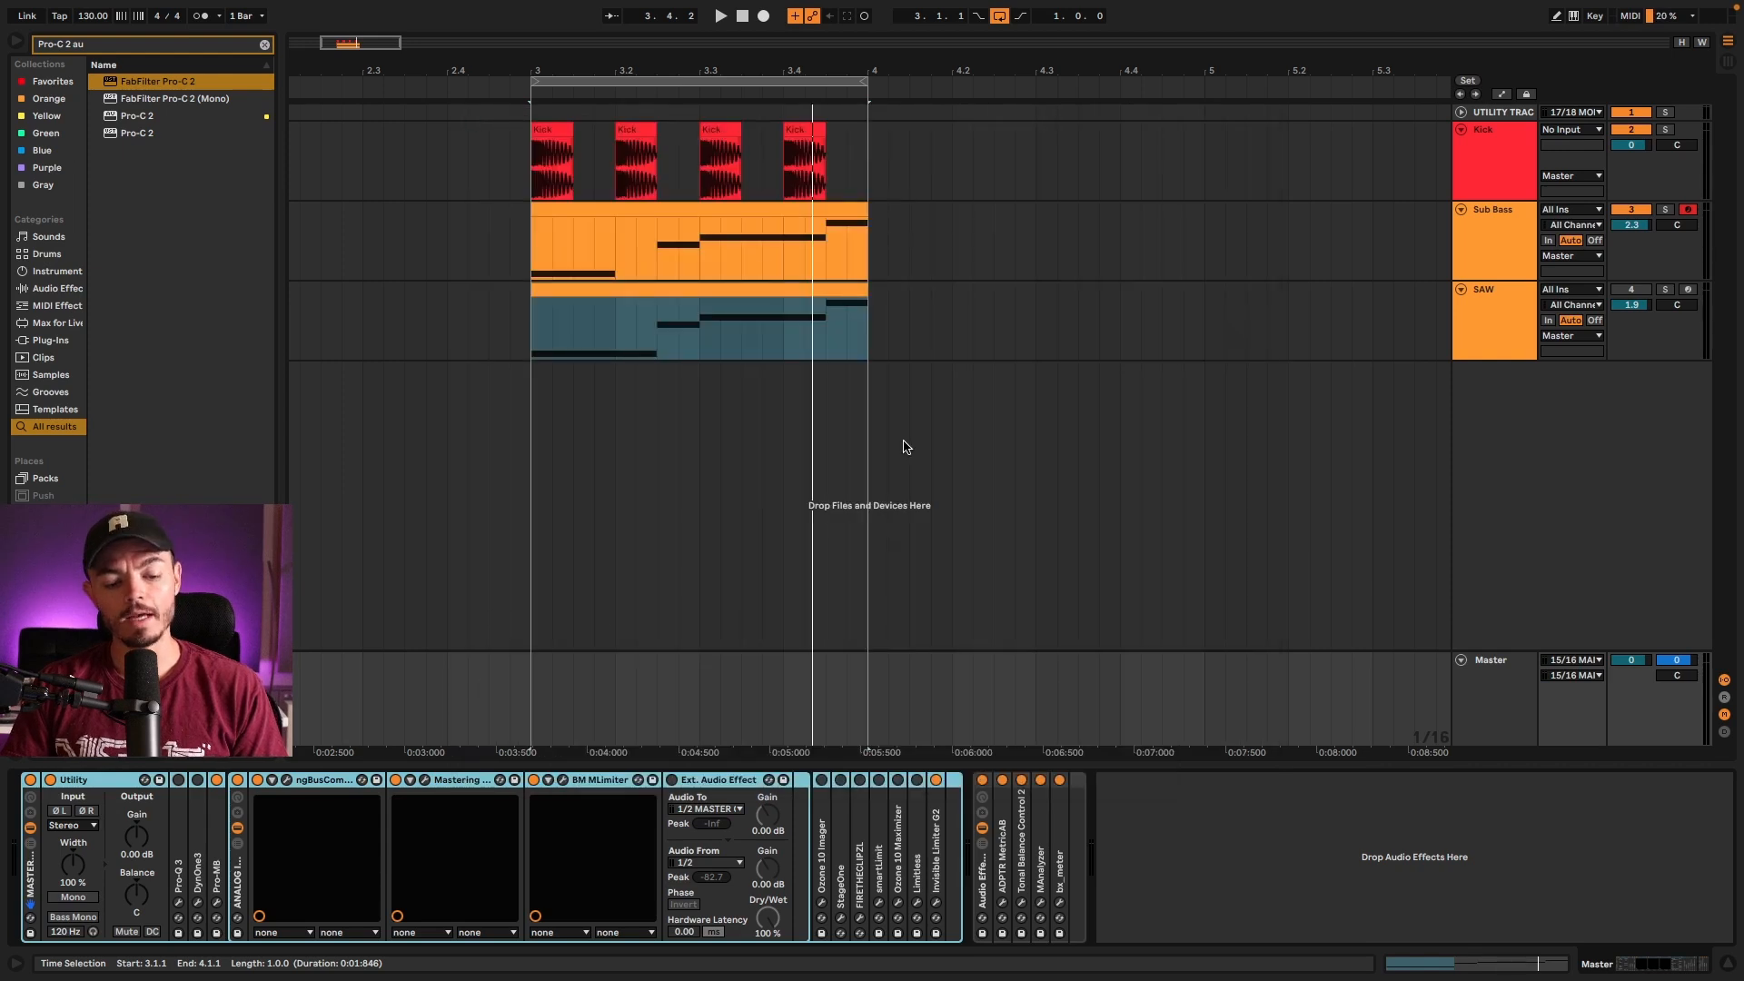
left_click(1484, 236)
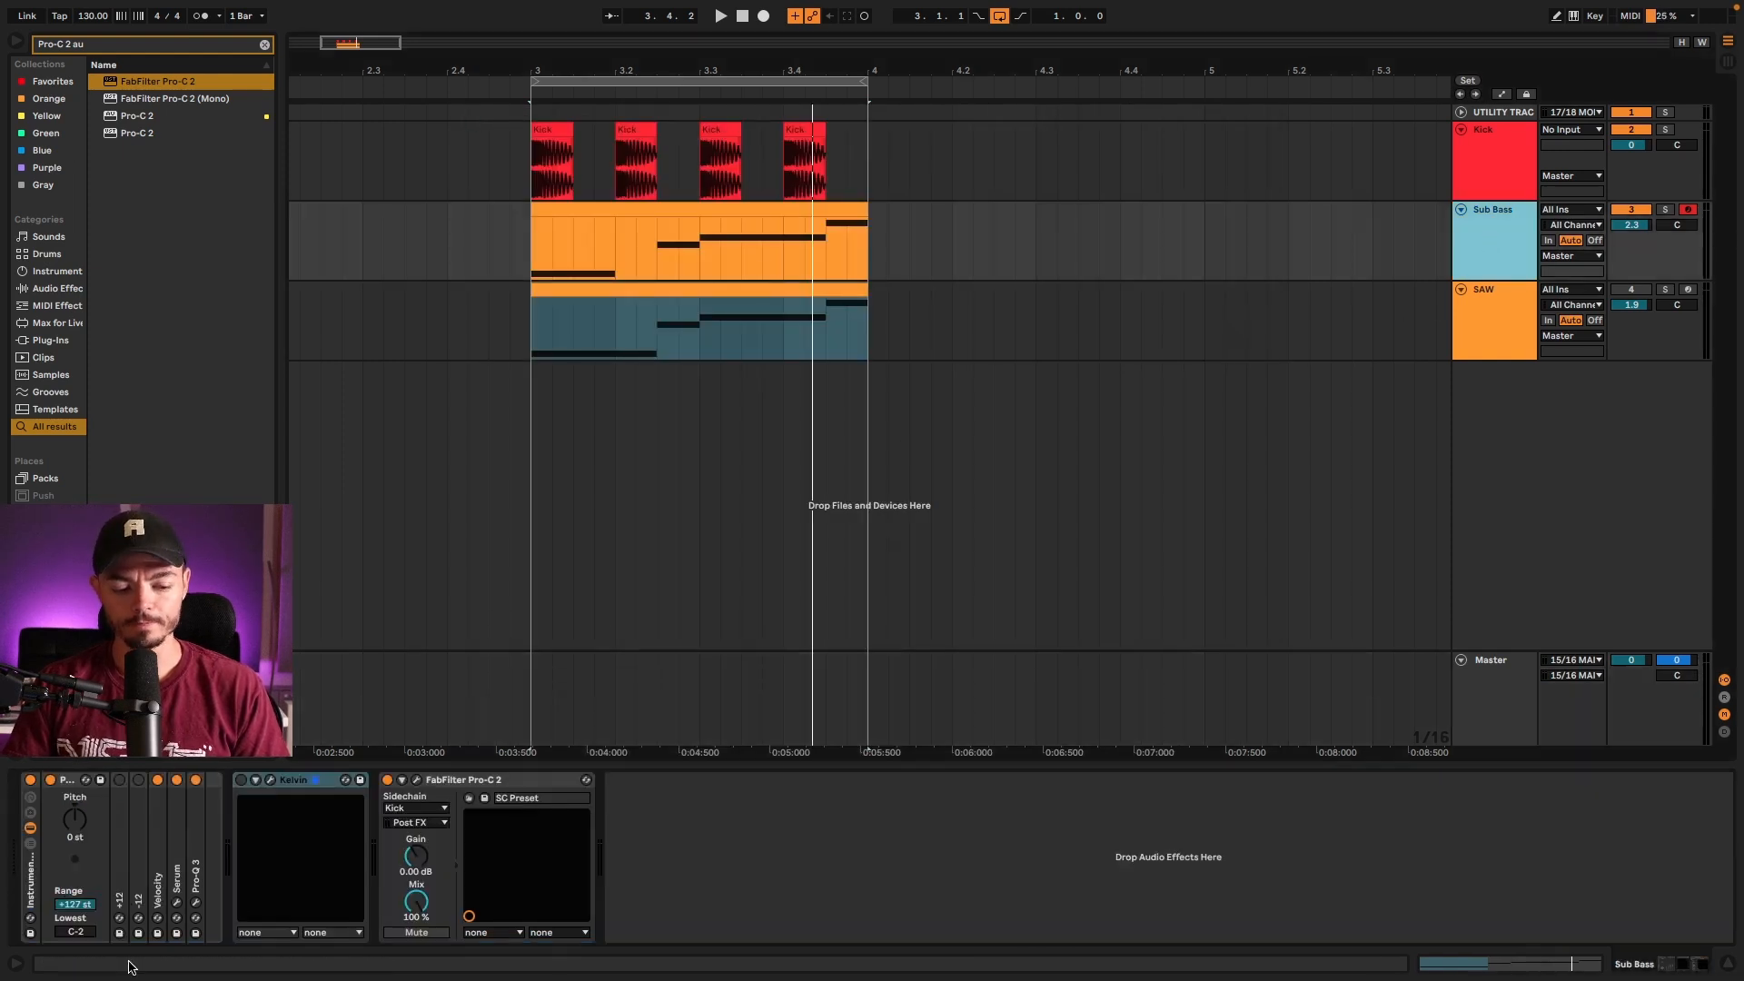
Step: Enable the Kelvin saturation plug-in on the Sub Bass track and open its interface
left_click(241, 780)
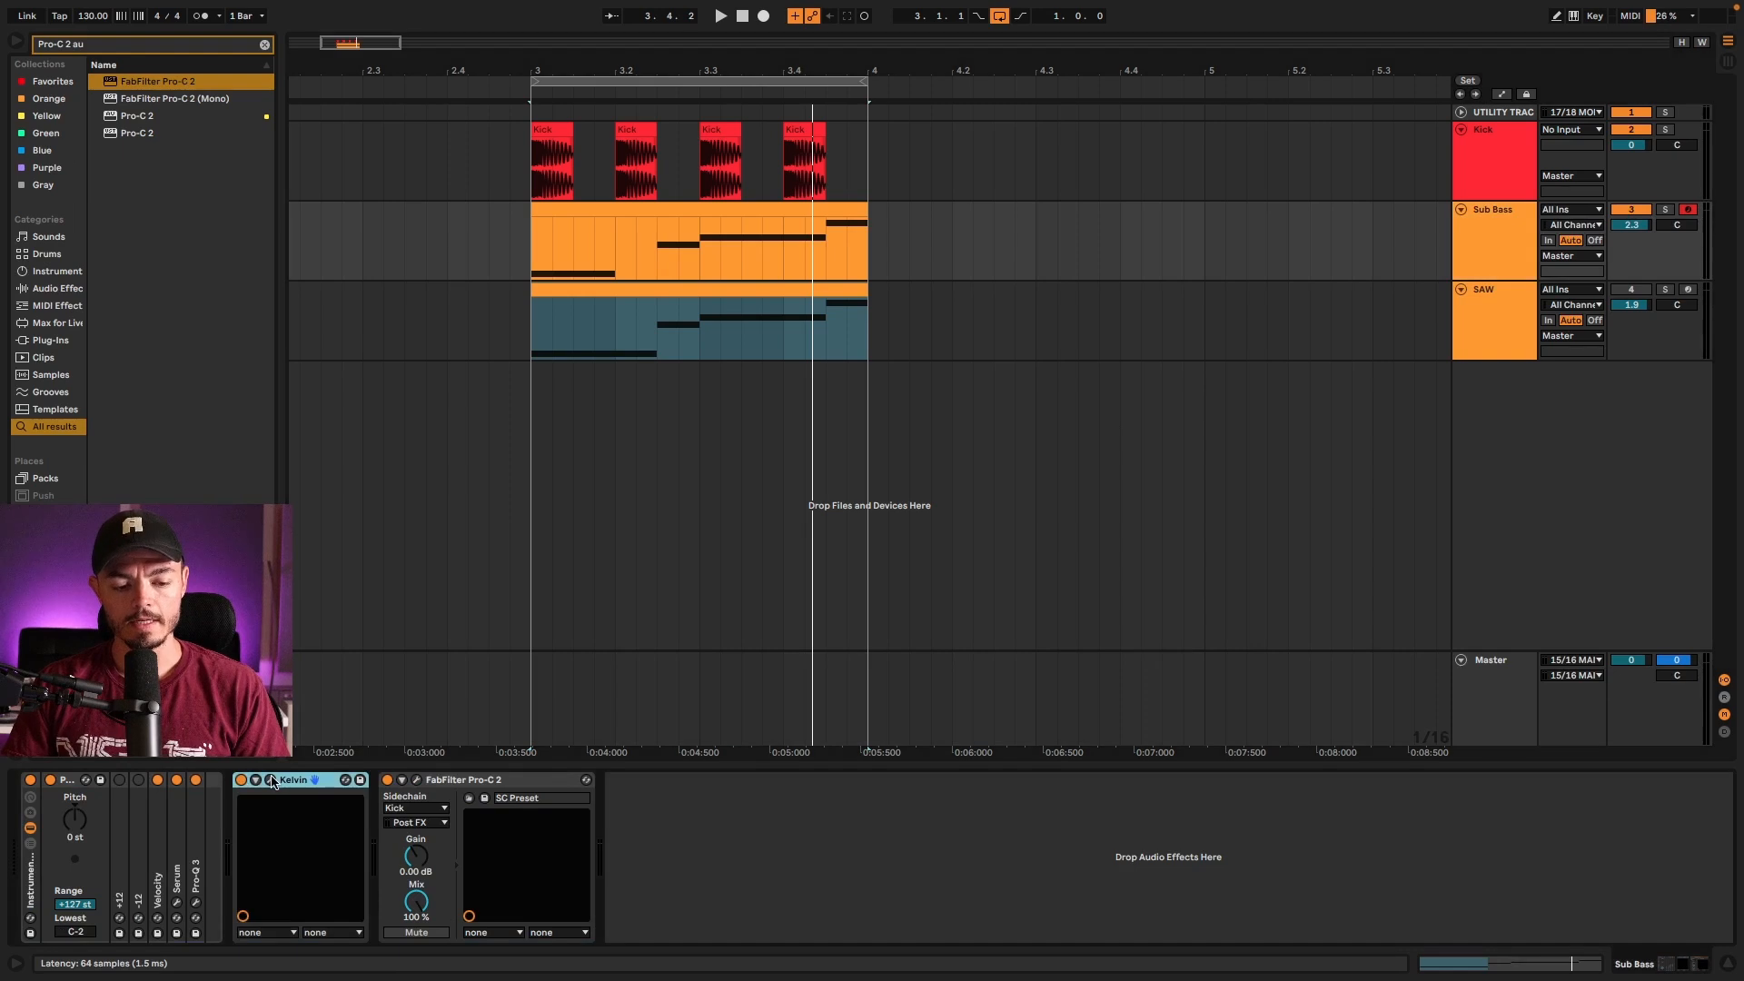
left_click(270, 780)
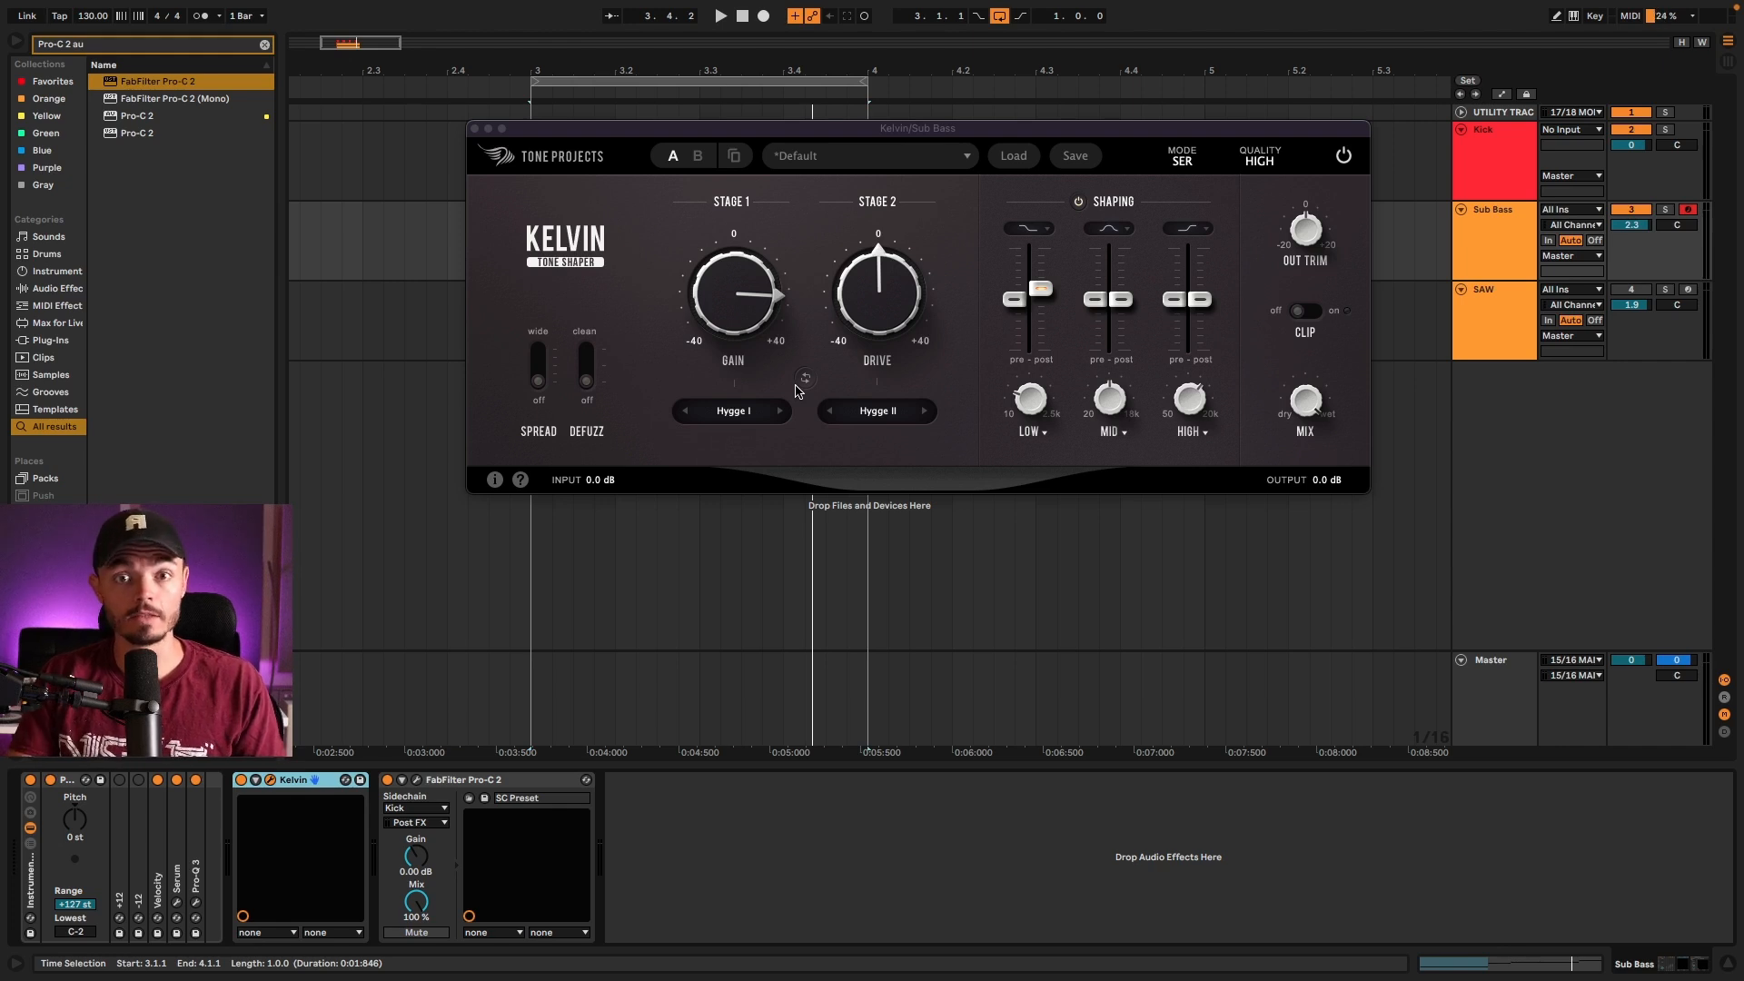
Step: Compare the saturated sub bass by playing the loop with the Master track's Pro-Q 3 enabled and again with it bypassed
left_click(1466, 683)
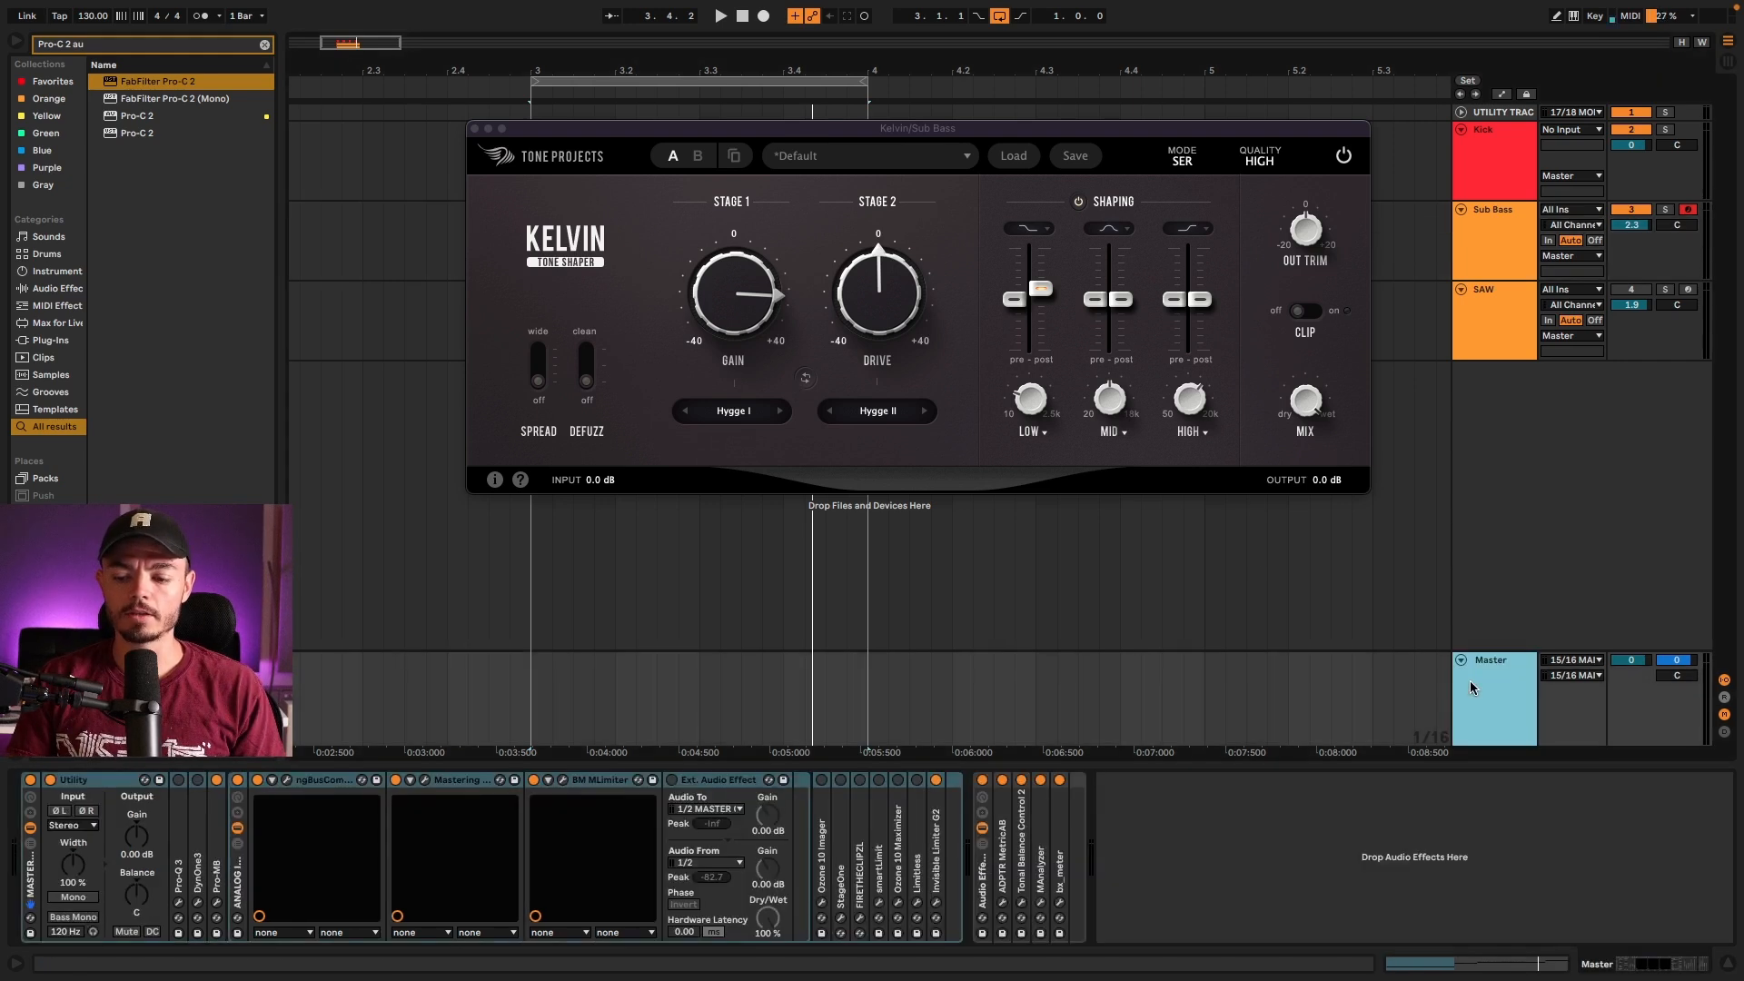
left_click(178, 790)
key("space")
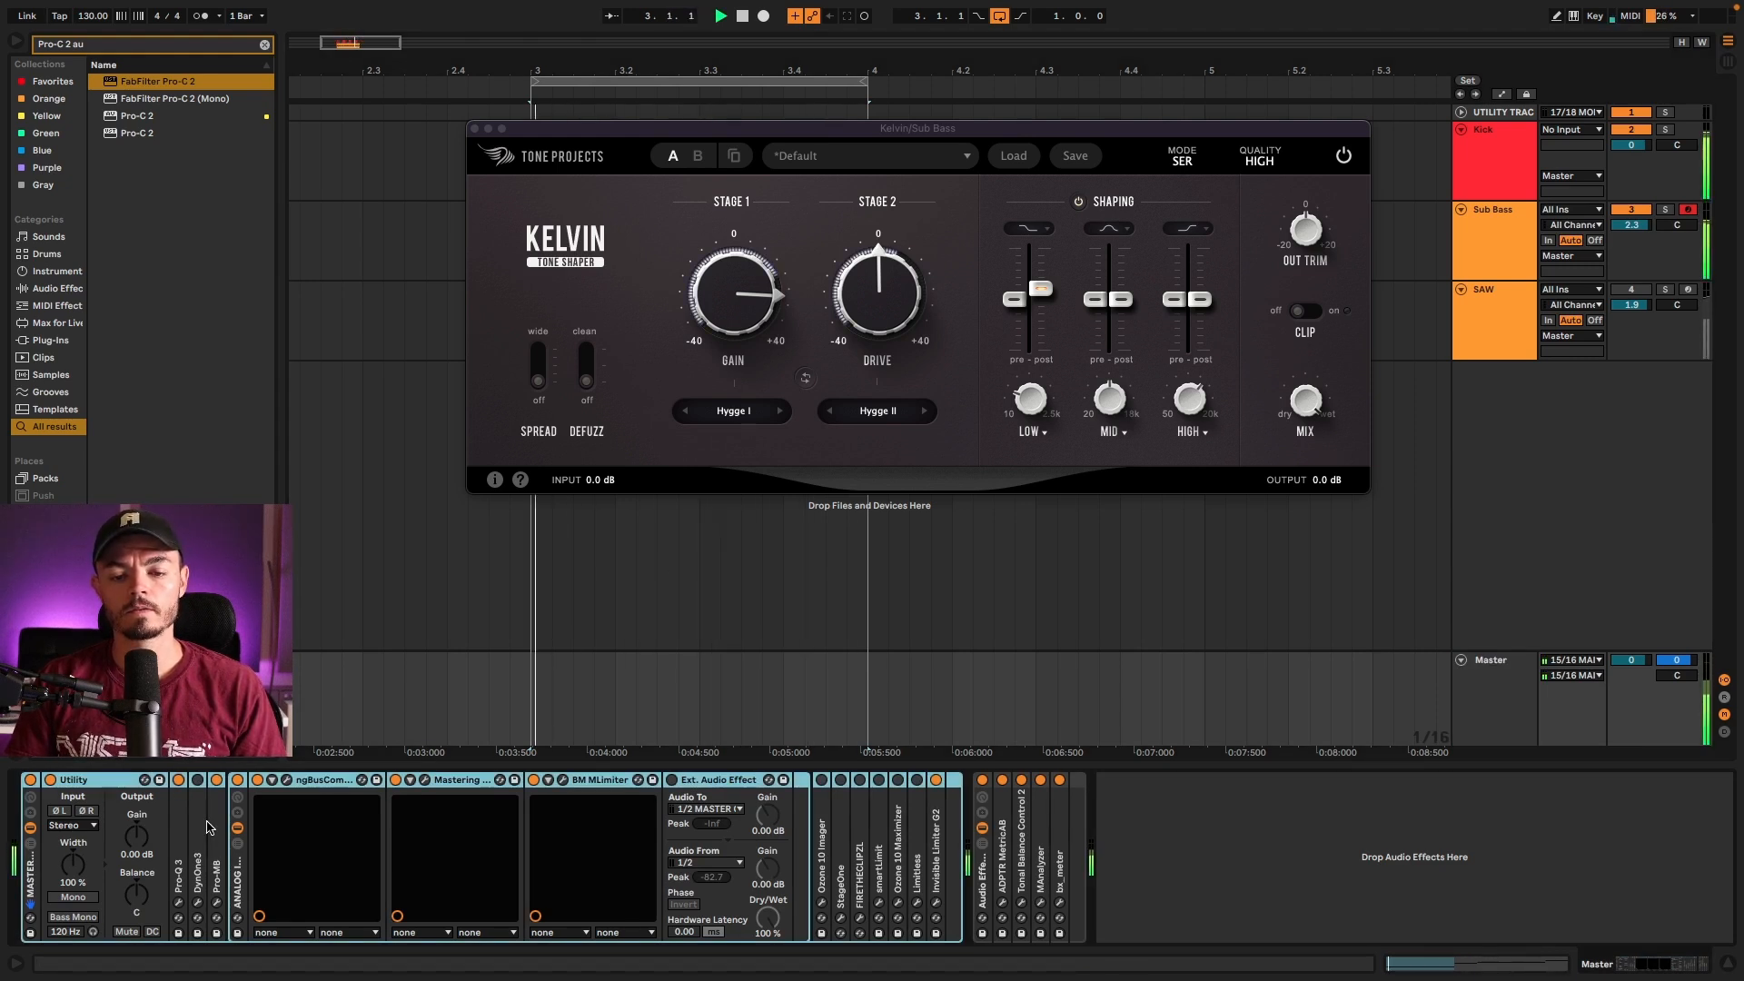
left_click(178, 780)
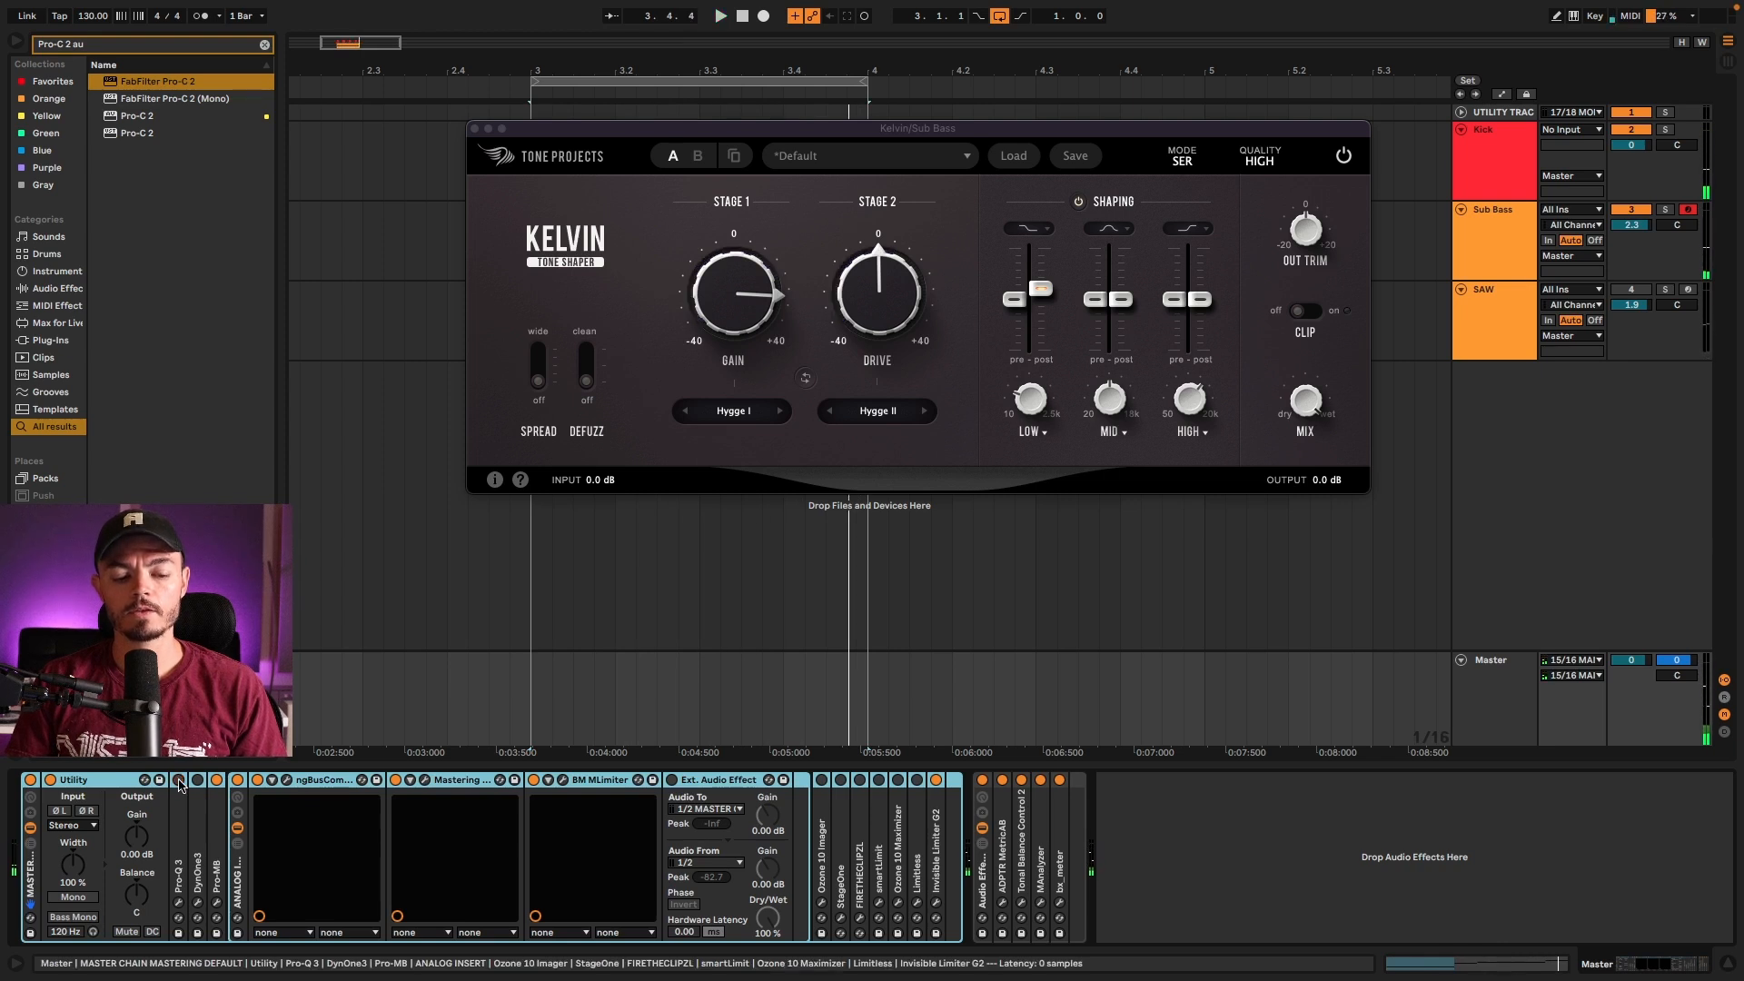
key("space")
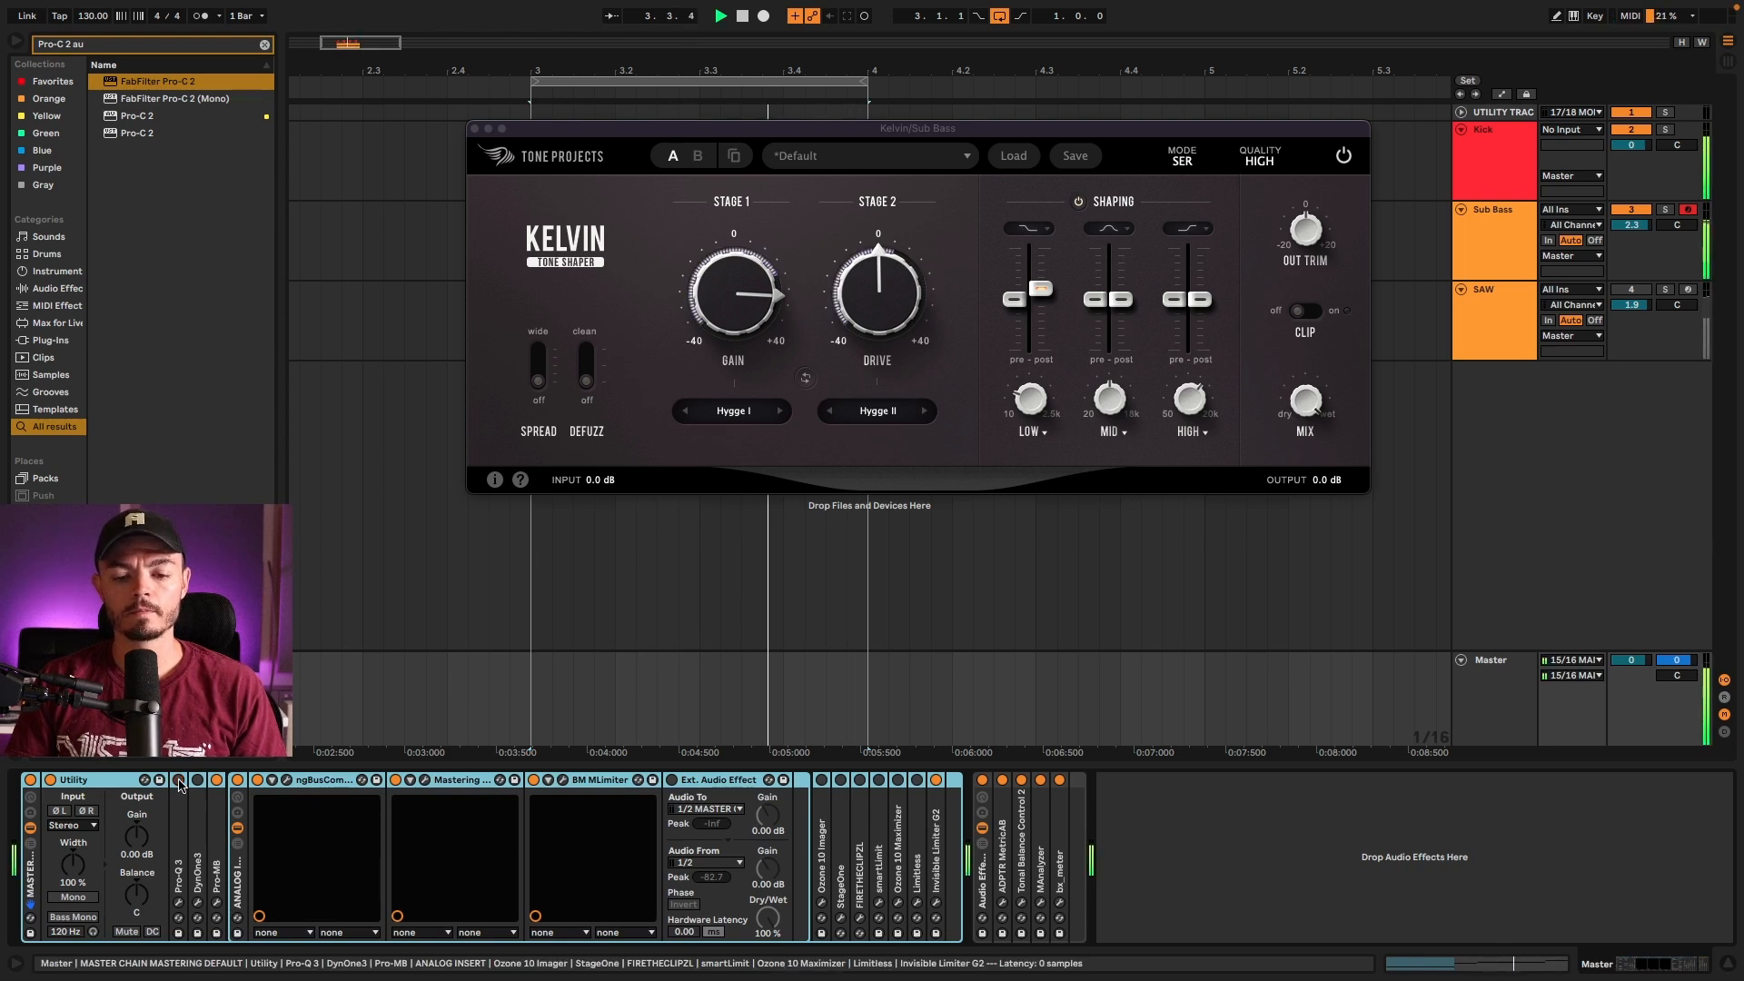